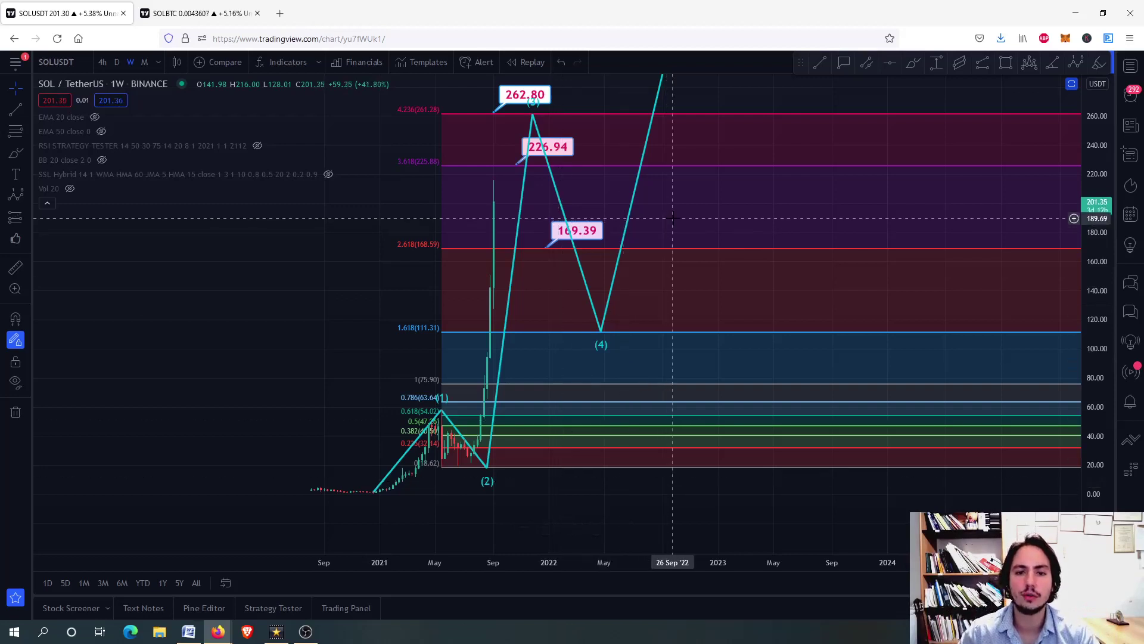
Step: Move the top price label along the 4.236 extension level to about 261.98, nearly above the 226.94 label
scroll(539, 213, "up", 2)
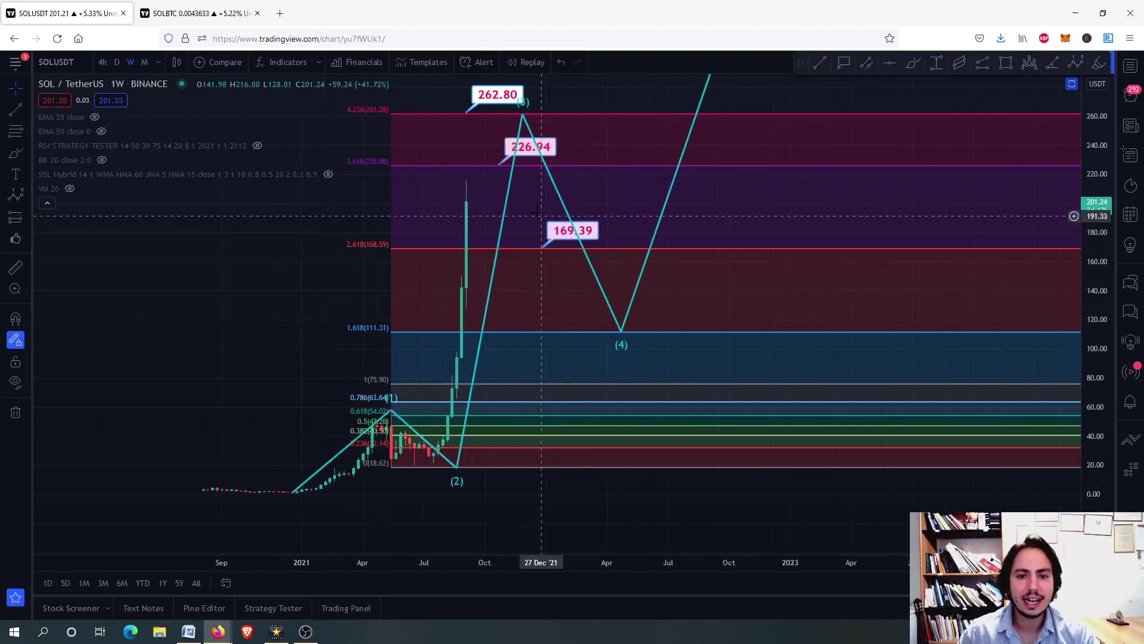
left_click_drag(536, 212, 519, 278)
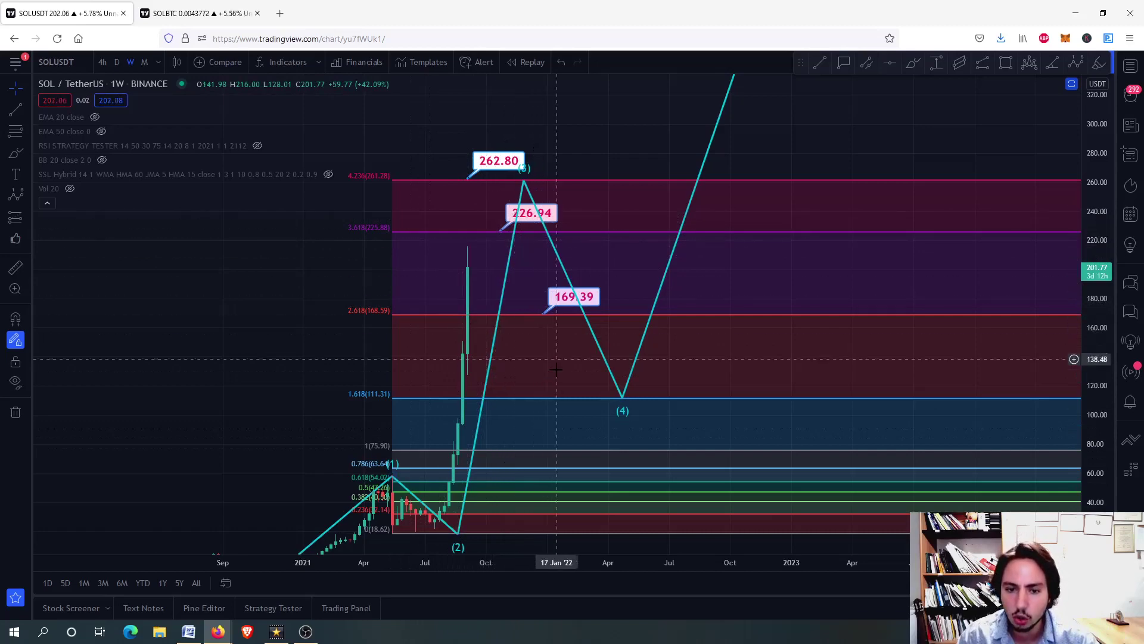
mouse_move(770, 141)
left_mouse_down()
mouse_move(741, 221)
mouse_move(777, 130)
left_mouse_up()
left_click_drag(520, 178, 555, 171)
left_click_drag(480, 160, 516, 119)
Step: Examine Elliott waves (1) and (2) against the Fibonacci extension levels on the weekly SOLUSDT chart
scroll(472, 418, "up", 5)
scroll(472, 420, "down", 5)
scroll(380, 533, "up", 4)
left_click_drag(352, 455, 322, 416)
scroll(321, 417, "down", 2)
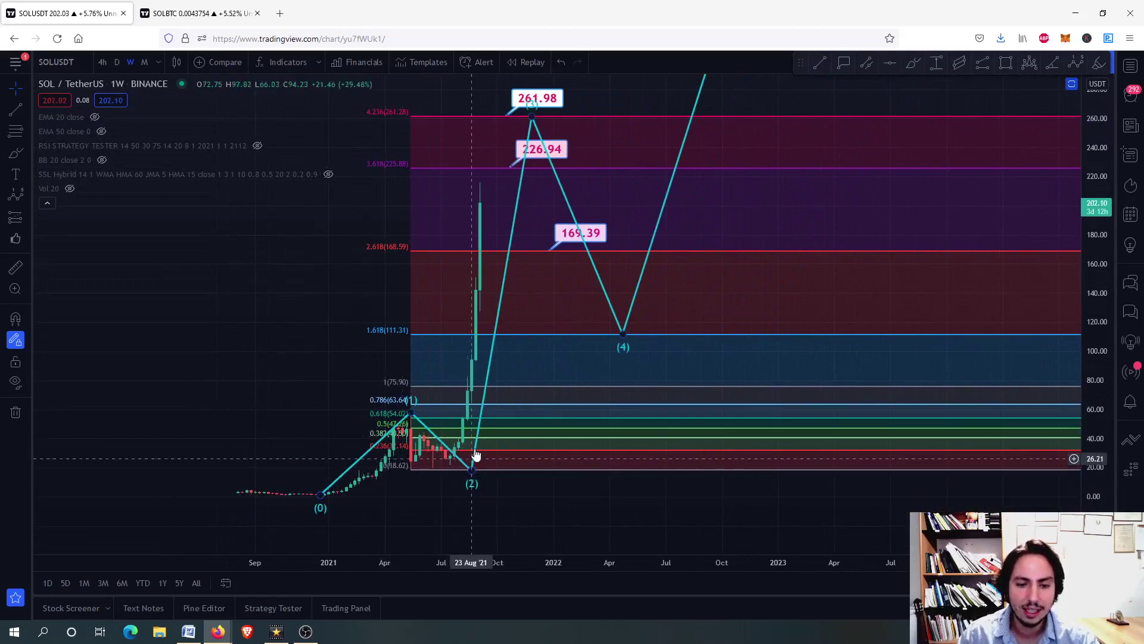
left_click_drag(445, 97, 587, 103)
scroll(517, 286, "up", 5)
scroll(389, 525, "down", 5)
scroll(386, 527, "up", 3)
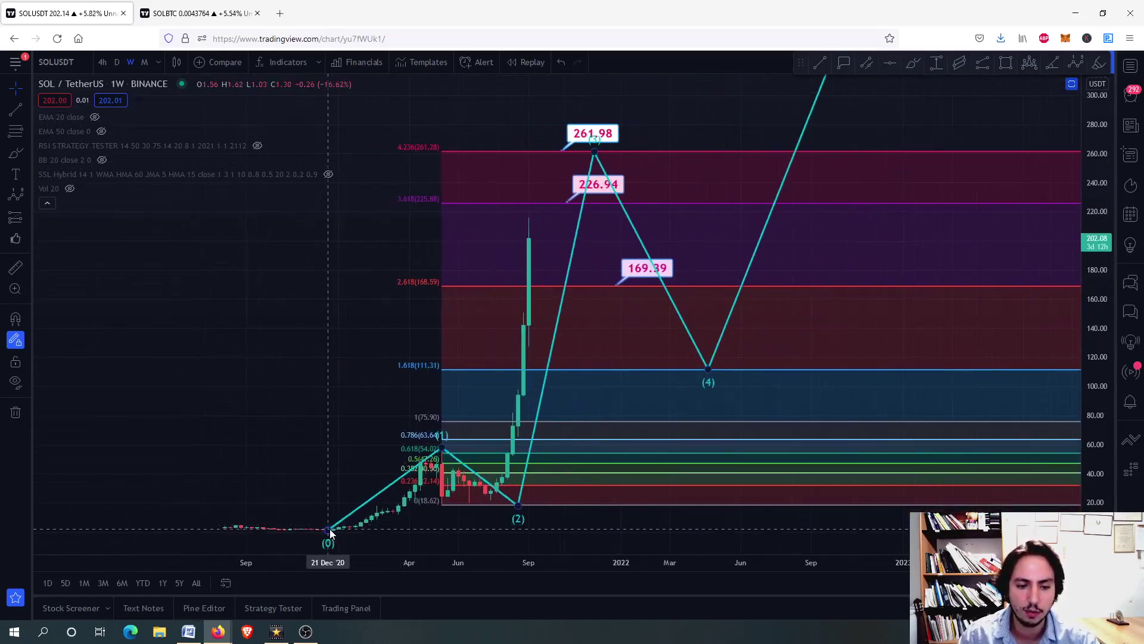
left_click(444, 451)
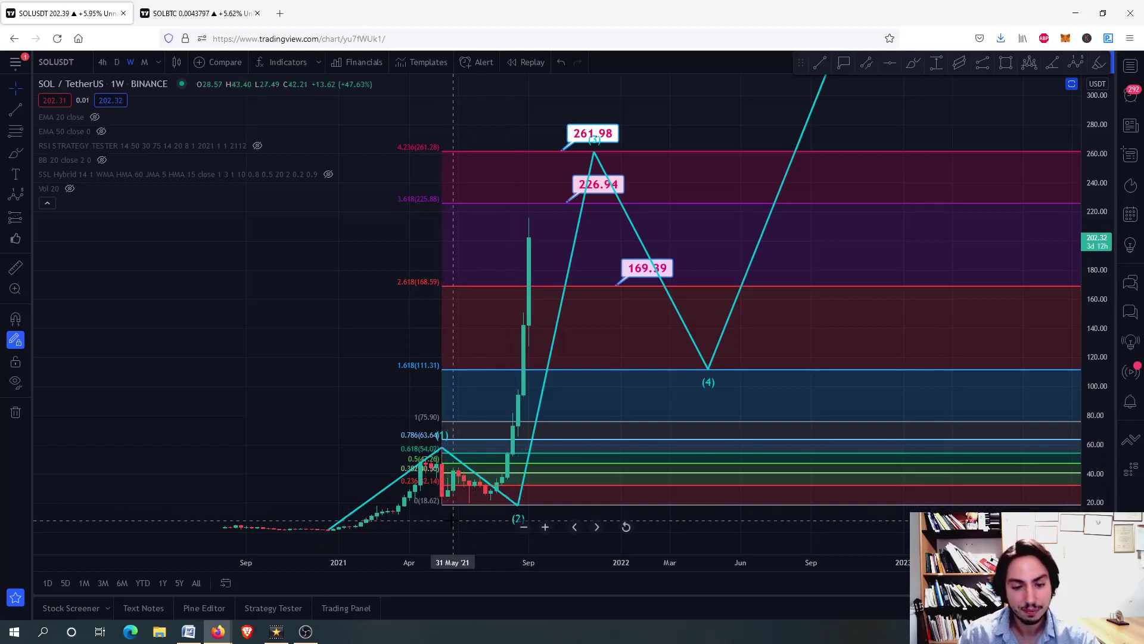
scroll(452, 520, "up", 2)
scroll(452, 520, "down", 2)
scroll(452, 521, "down", 3)
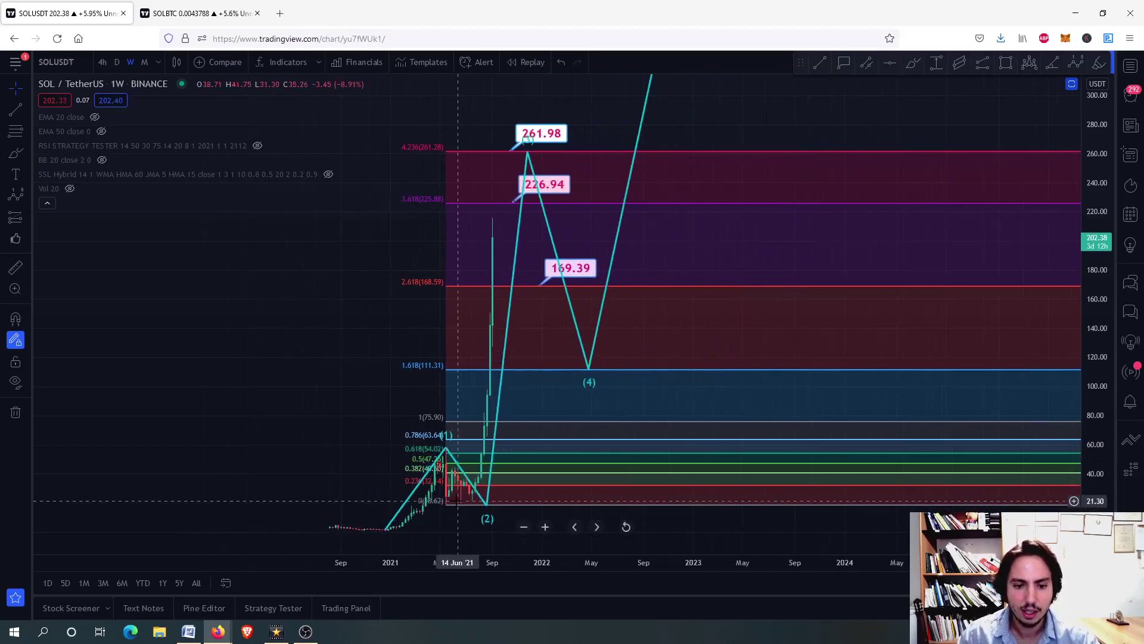
scroll(452, 520, "up", 2)
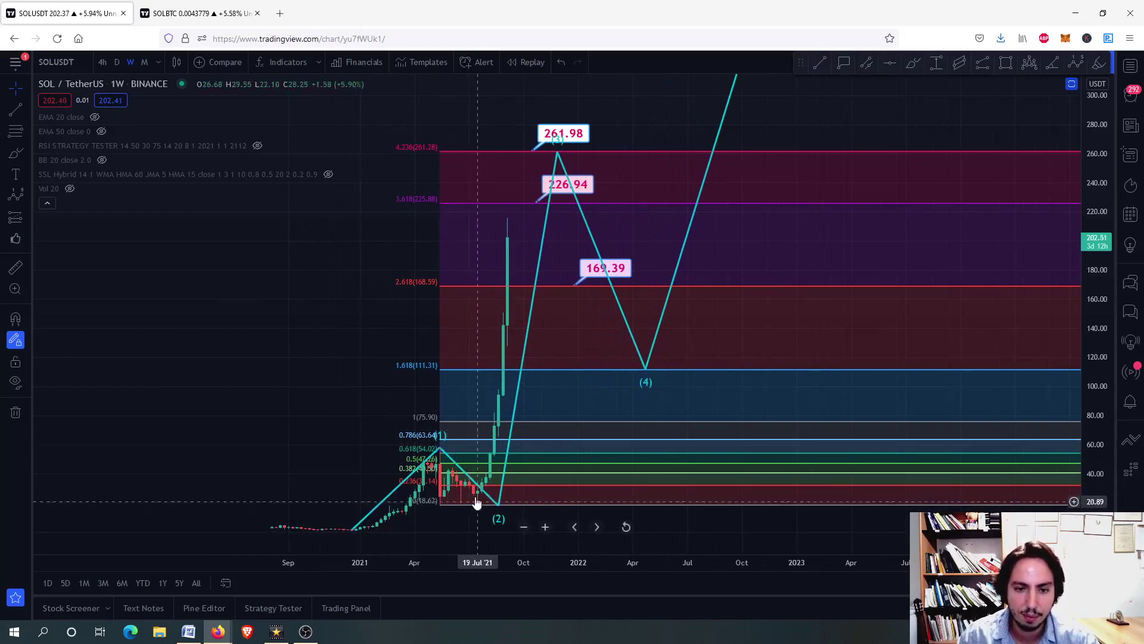
scroll(351, 349, "up", 5)
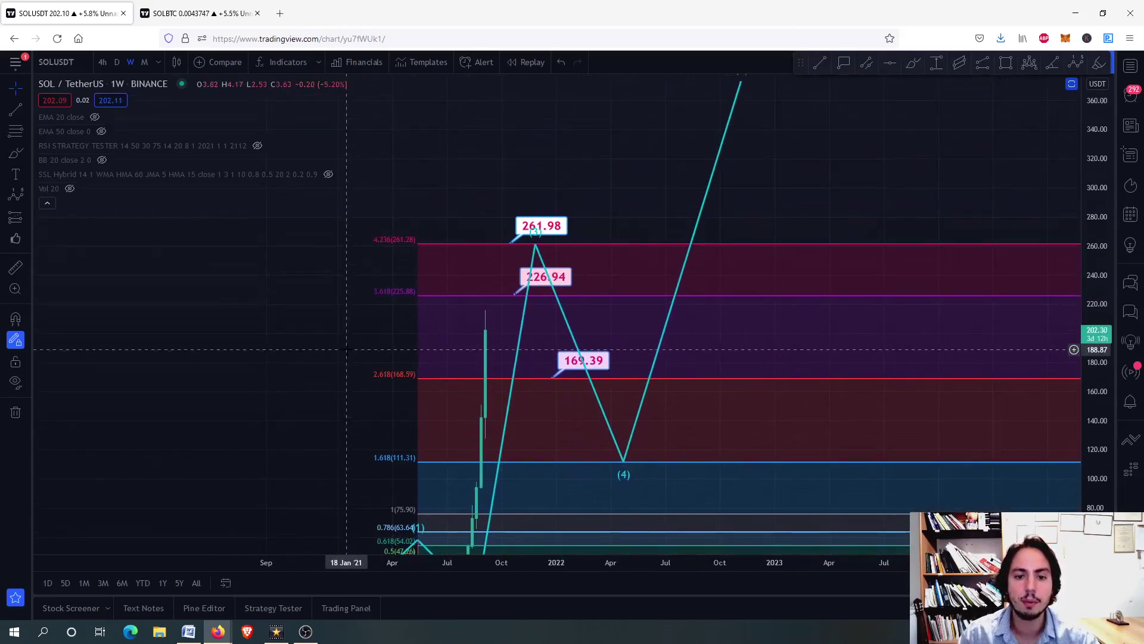
Step: Align the two upper price labels vertically, placing them at about 226.12 and 262.39 on the 3.618 and 4.236 levels
left_click_drag(352, 348, 185, 337)
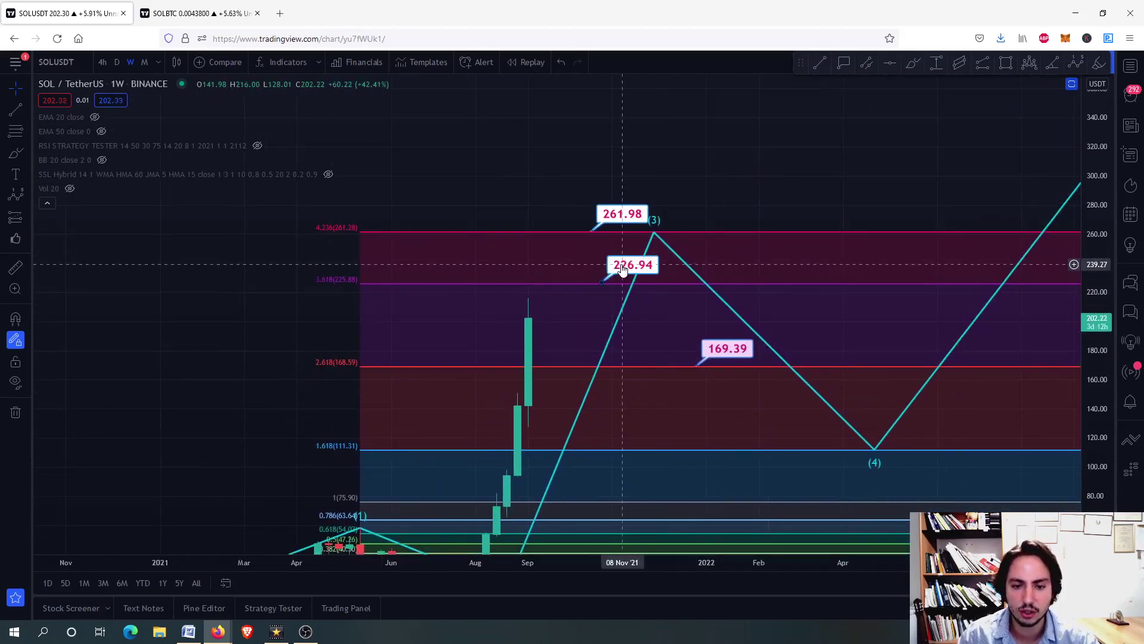
left_click_drag(622, 265, 622, 267)
left_click_drag(621, 215, 629, 214)
left_click_drag(549, 202, 628, 119)
scroll(447, 322, "down", 5)
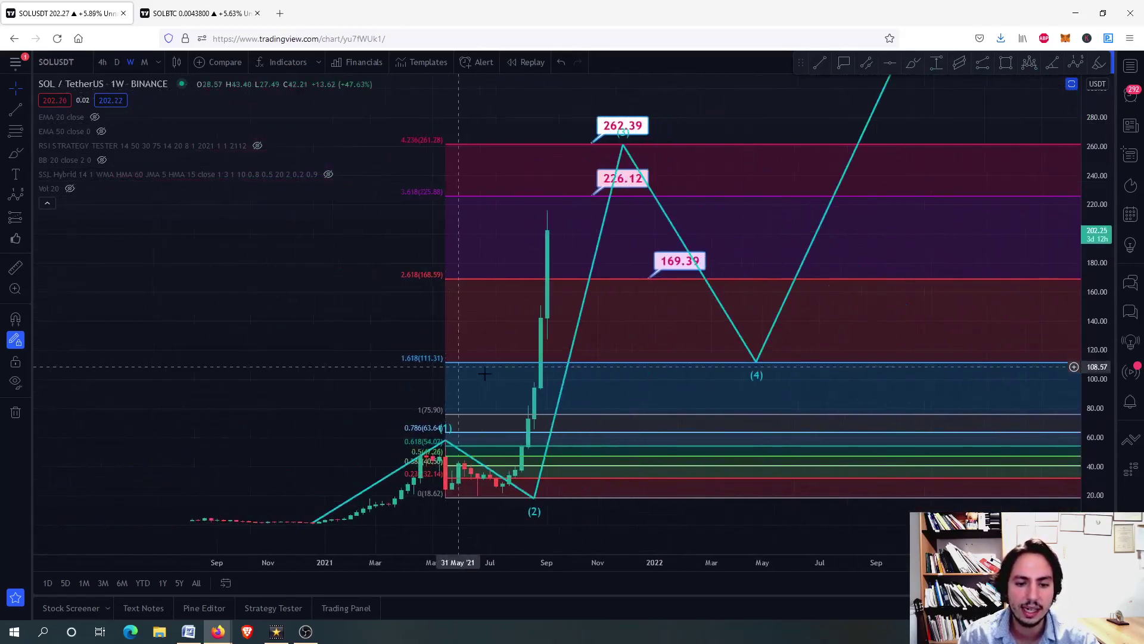
Step: Move wave point (3) of the Elliott pattern to about 263.03 at 22 Nov '21, beside the 262.39 label
left_click_drag(368, 297, 291, 353)
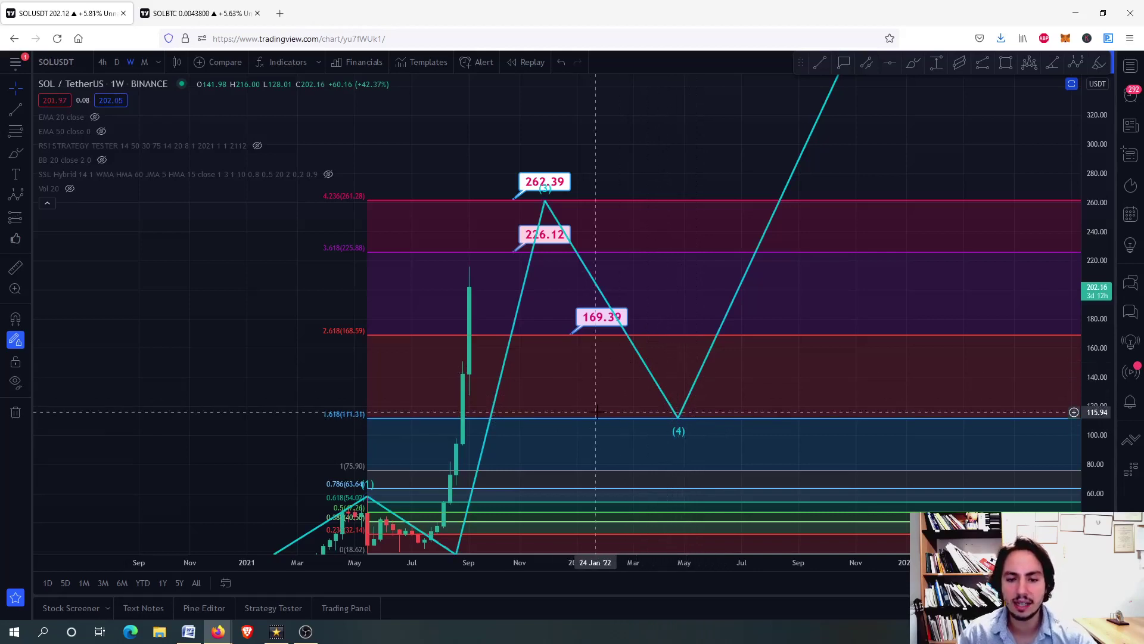
left_click_drag(581, 395, 562, 445)
left_click_drag(623, 207, 685, 105)
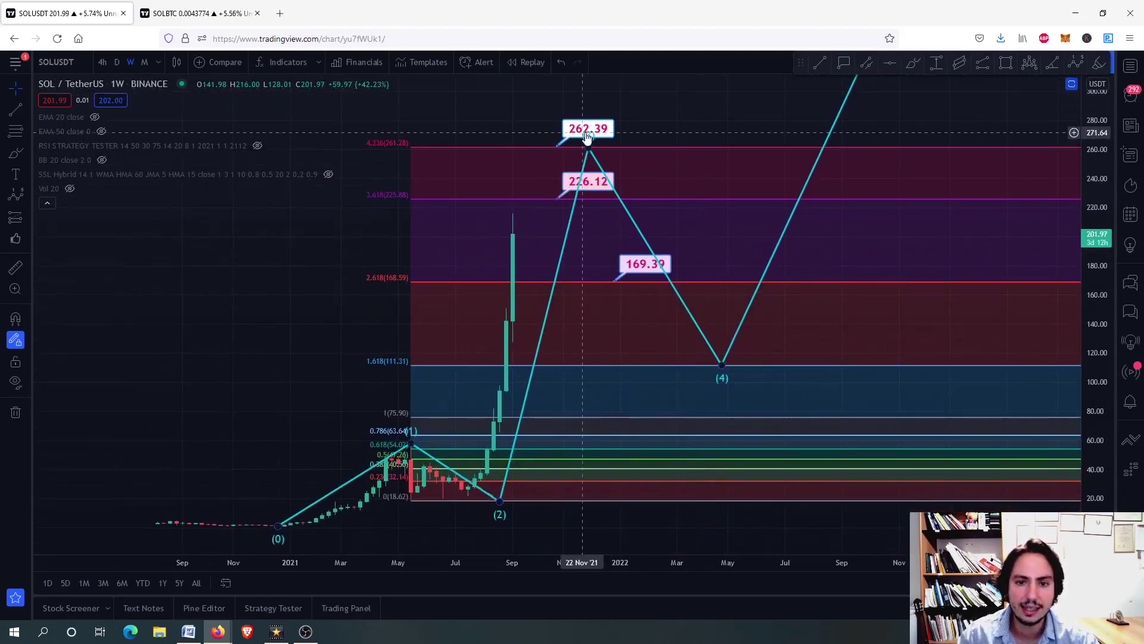
mouse_move(586, 145)
left_mouse_down()
mouse_move(588, 133)
mouse_move(584, 143)
left_mouse_up()
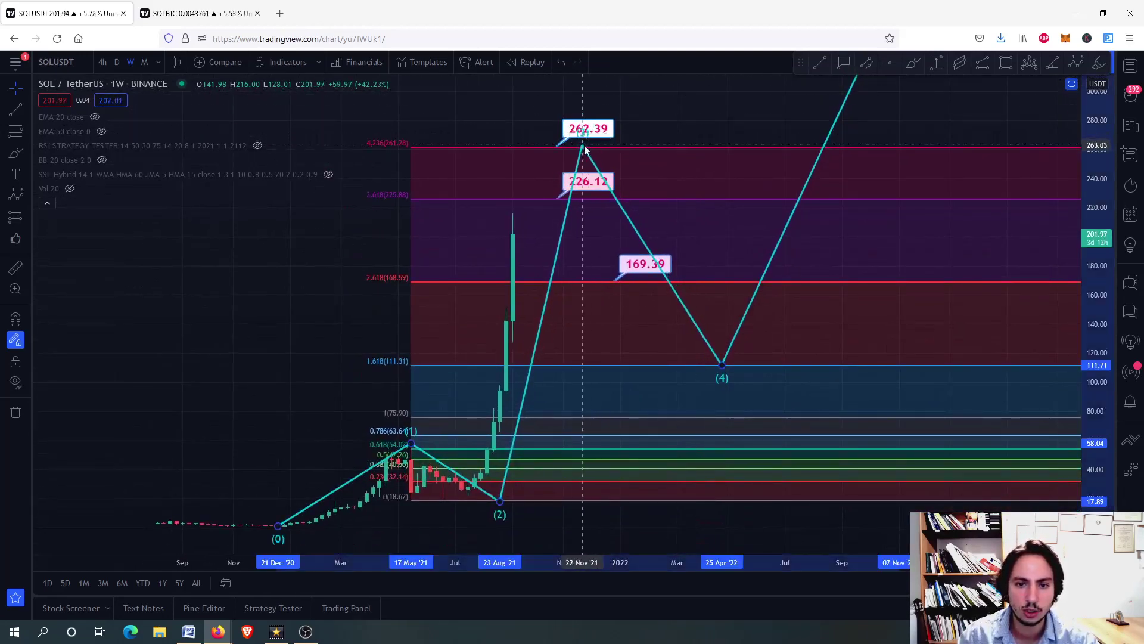
left_click(601, 130)
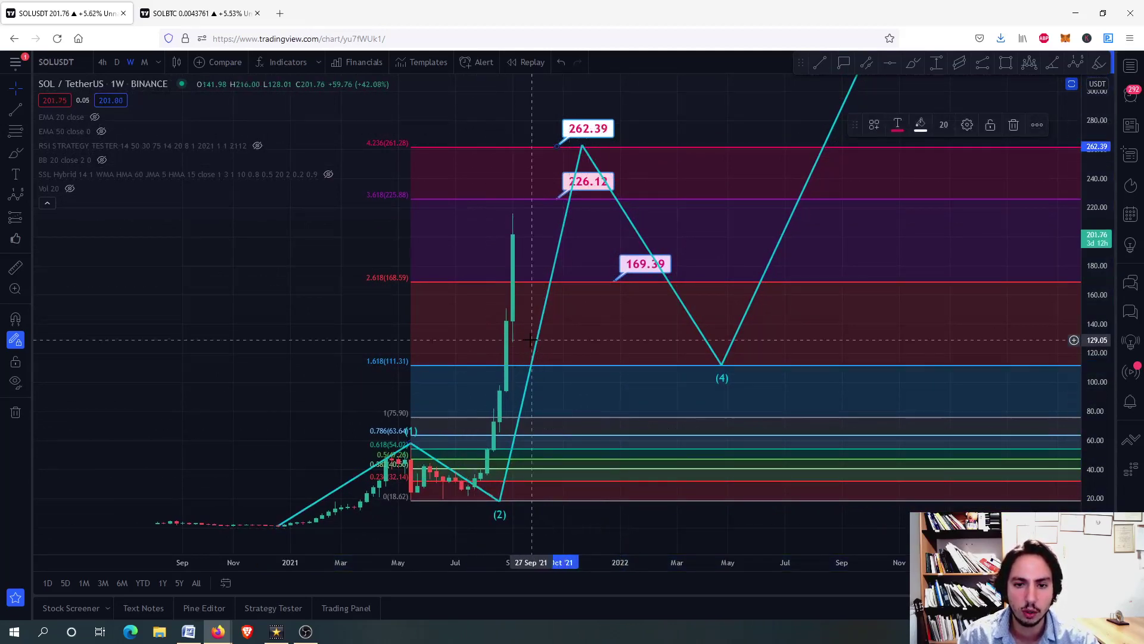
Step: Draw a Fibonacci retracement from wave point (2) at about 18.84 up to about 261.80 near wave point (3)
left_click(13, 133)
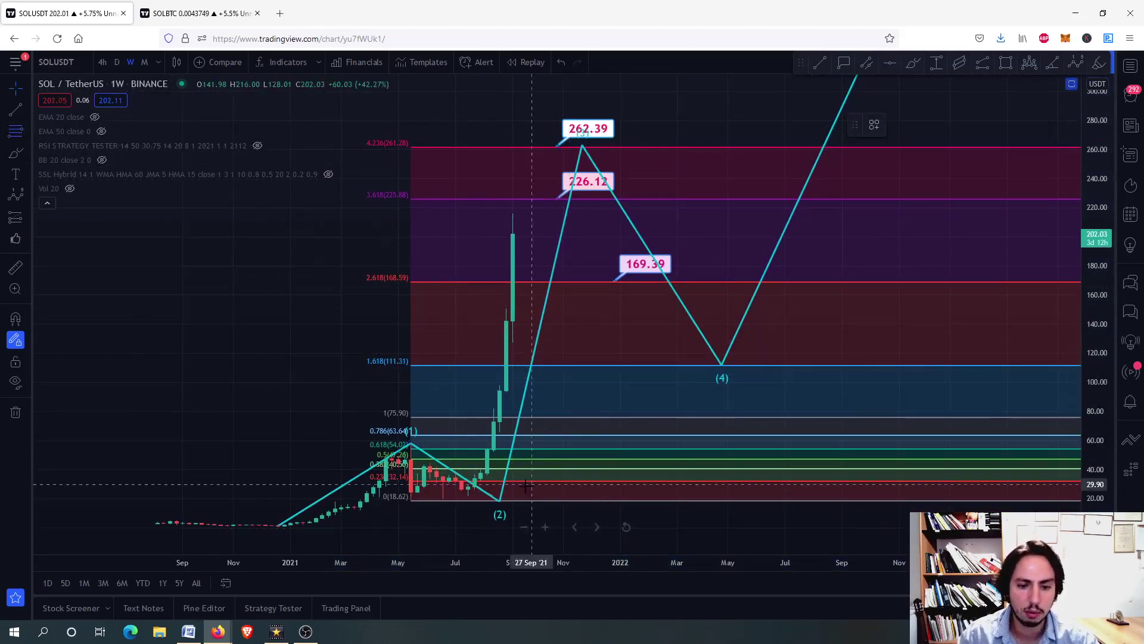
left_click(500, 503)
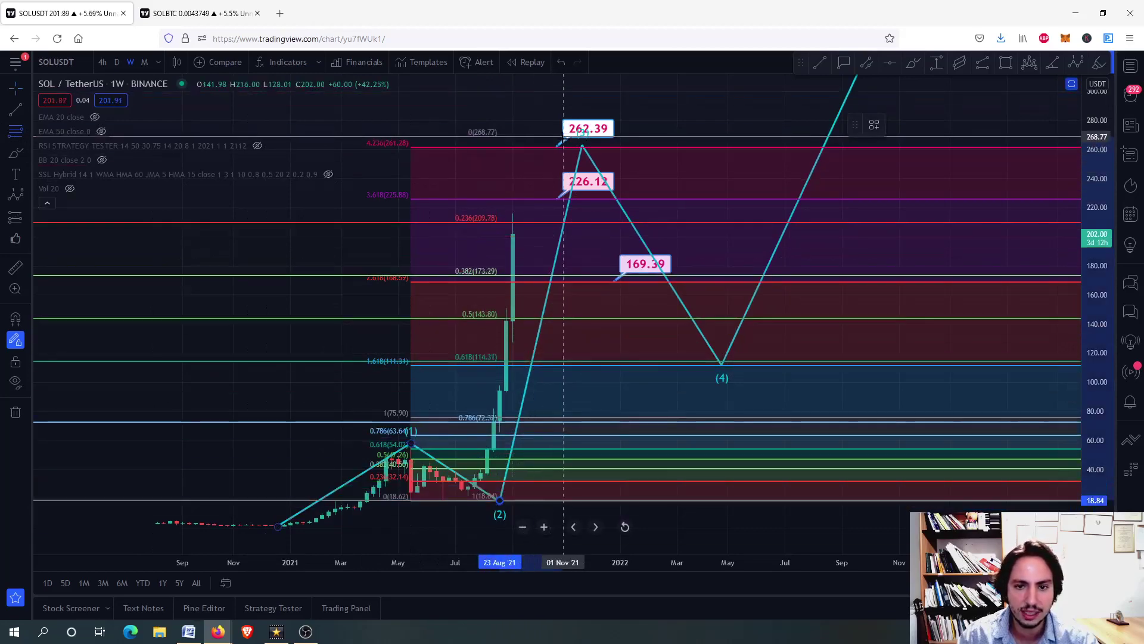
left_click(563, 146)
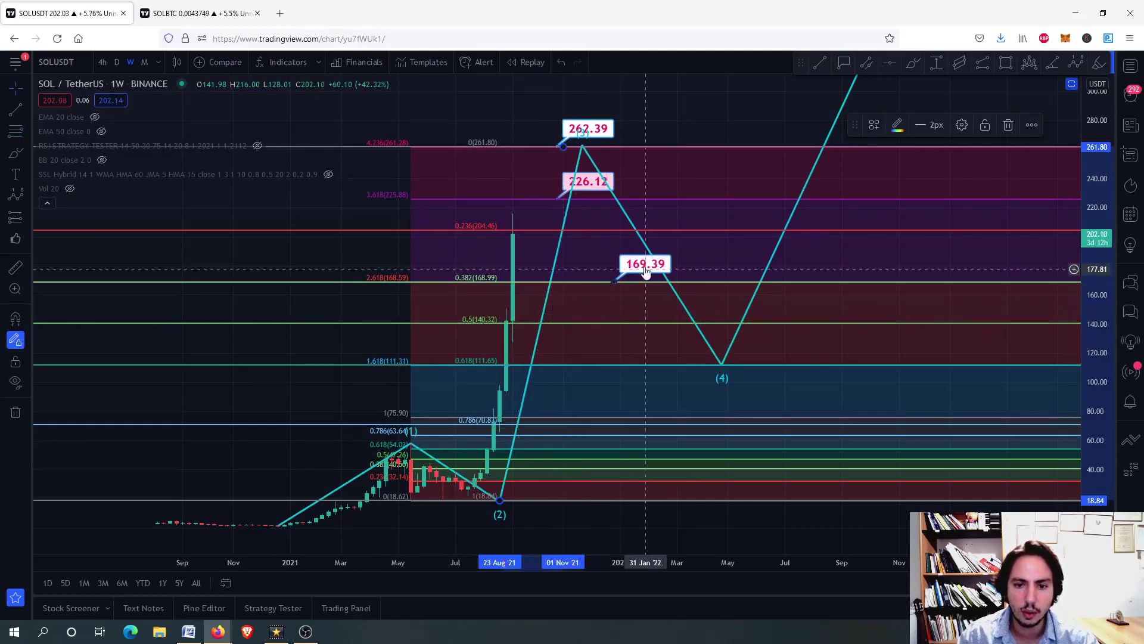
Step: Mark the 0.5 and 0.618 retracement levels with price labels at about 139.90 and 110.80, using the 169.39 label
mouse_move(644, 264)
left_mouse_down()
mouse_move(622, 307)
mouse_move(621, 359)
left_mouse_up()
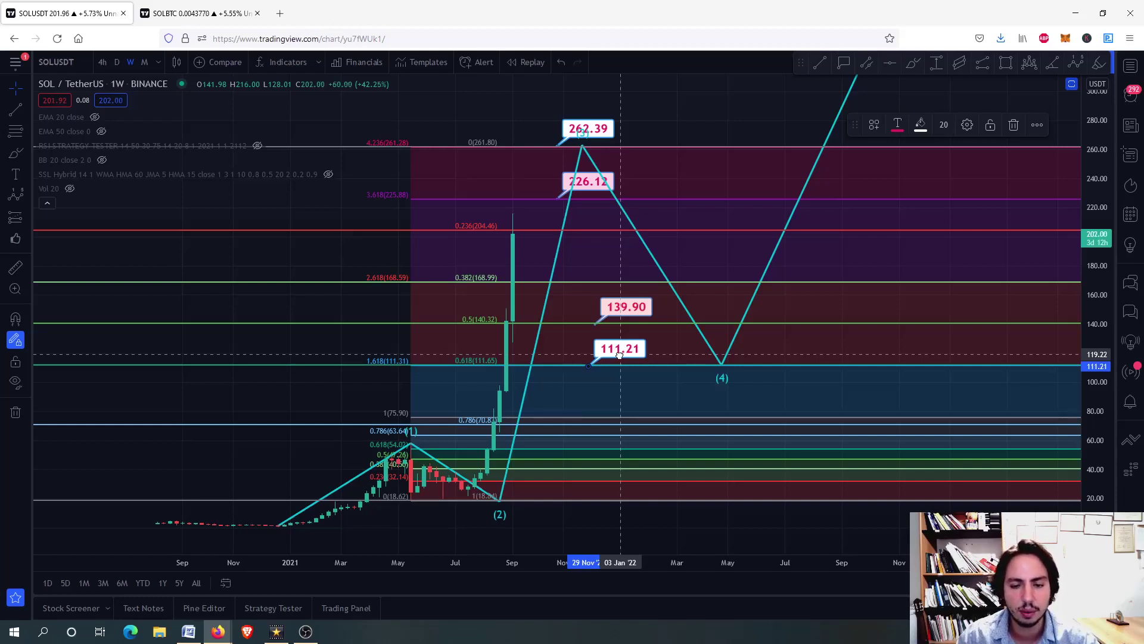
left_click_drag(620, 355, 623, 356)
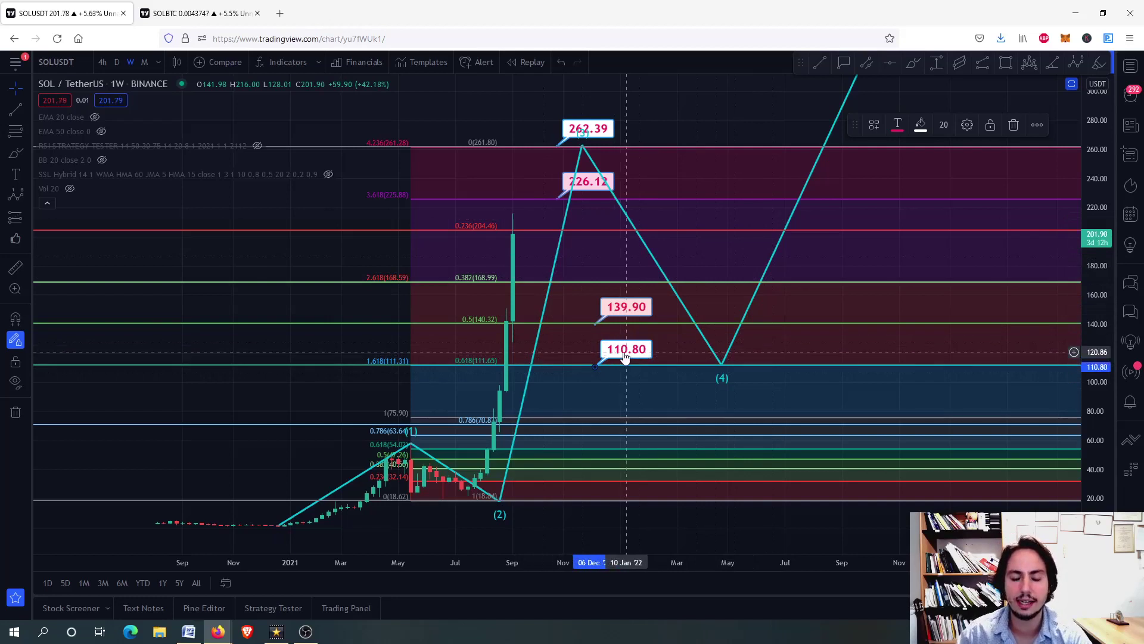
Step: Delete the price labels on the 0.5 and 0.618 retracement levels
key("Delete")
left_click(627, 307)
key("Delete")
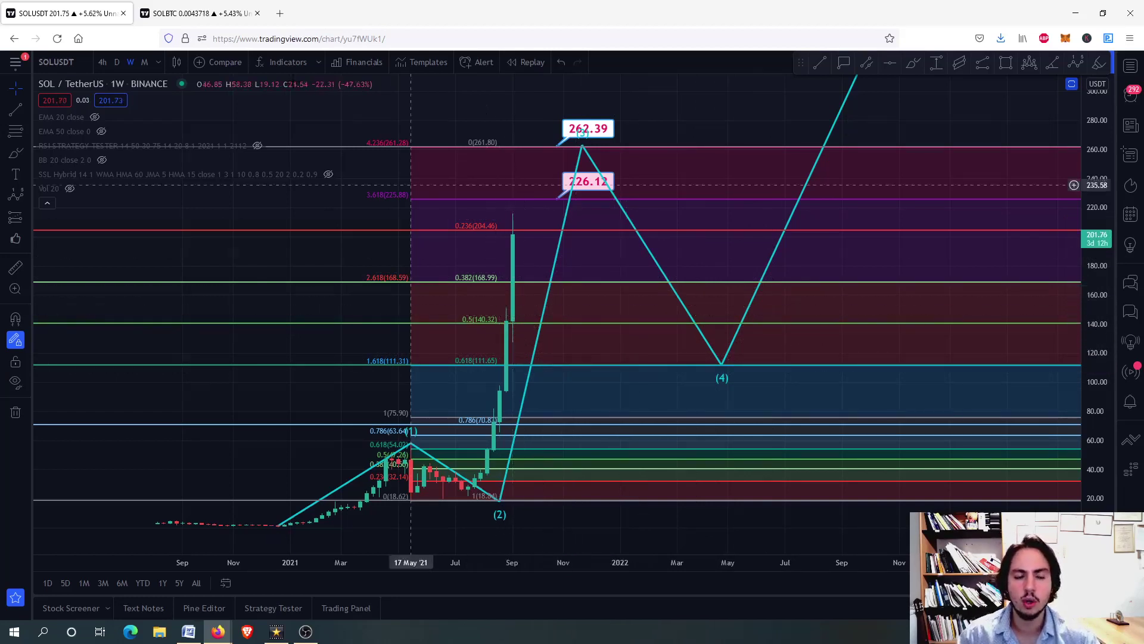
Step: On the SOLBTC chart, add price labels at the 3.618 and 4.236 extension levels, about 0.0053766 and 0.0062106
left_click(171, 6)
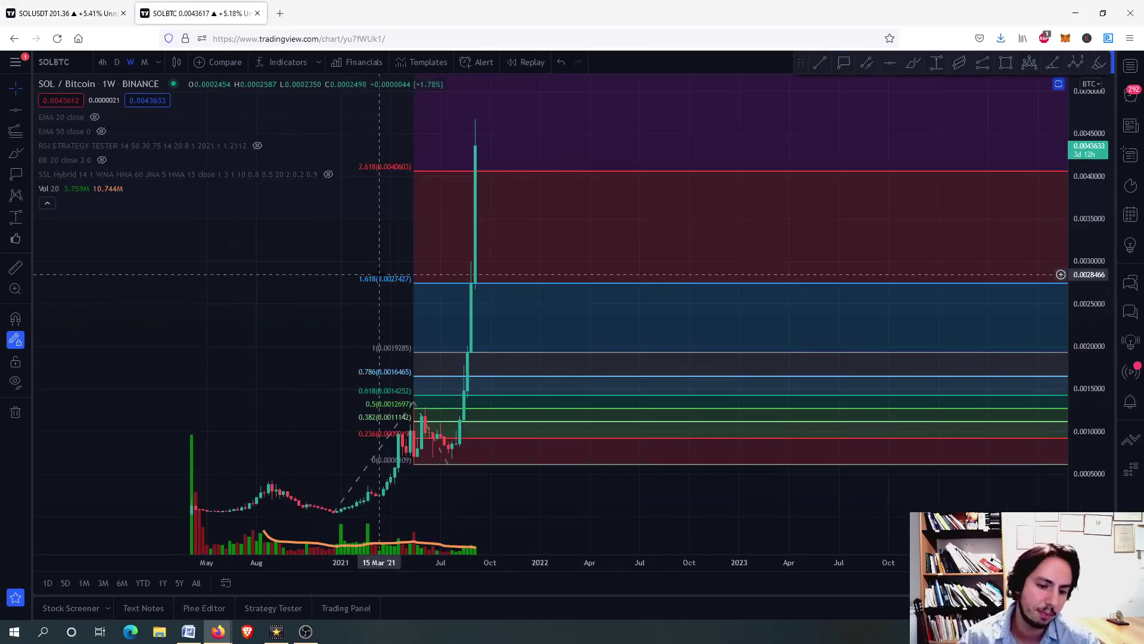
scroll(444, 464, "up", 3)
left_click_drag(299, 246, 355, 344)
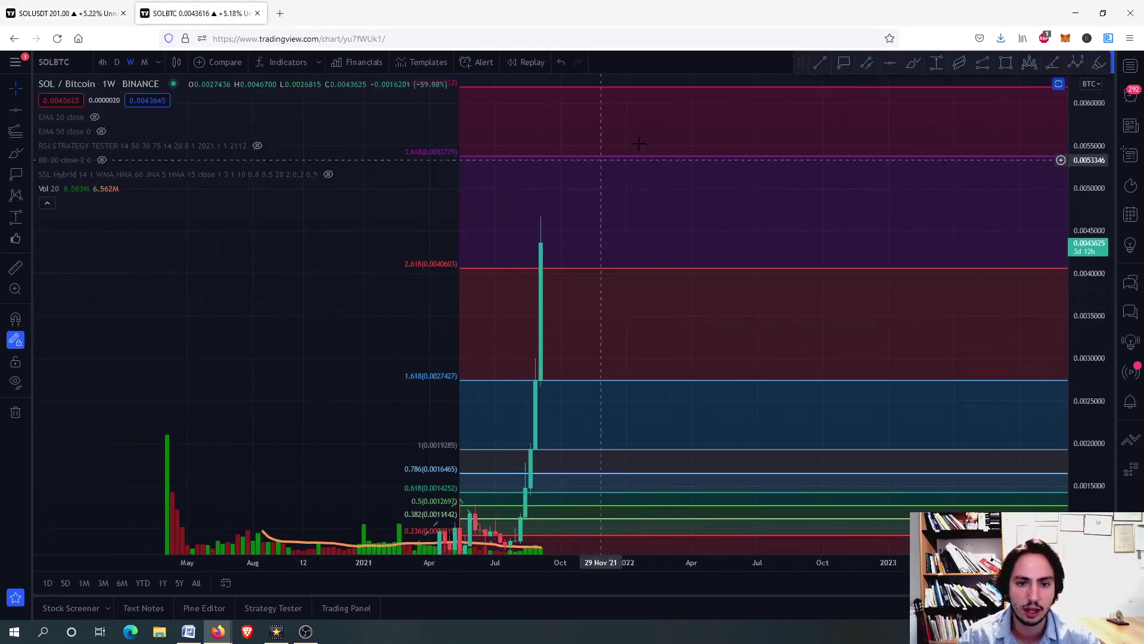
left_click_drag(653, 149, 638, 168)
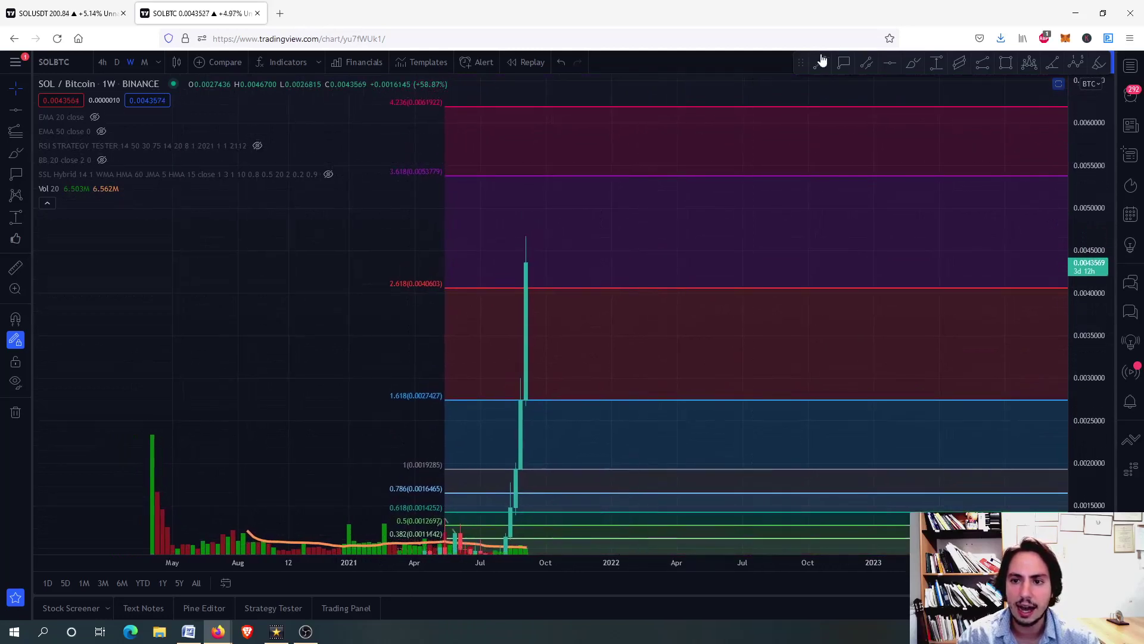
left_click(616, 175)
left_click(619, 105)
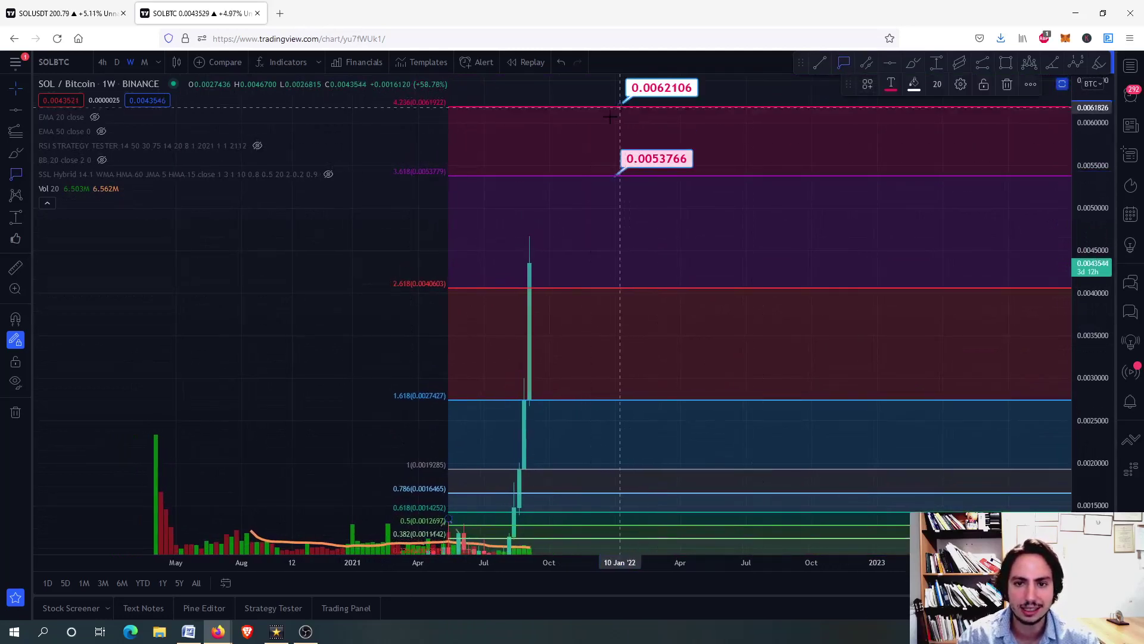
Step: Move the 4.236 level's price label to about 0.0062176, directly above the lower label
left_click(598, 141)
left_click_drag(368, 253, 359, 310)
left_click_drag(619, 156, 617, 152)
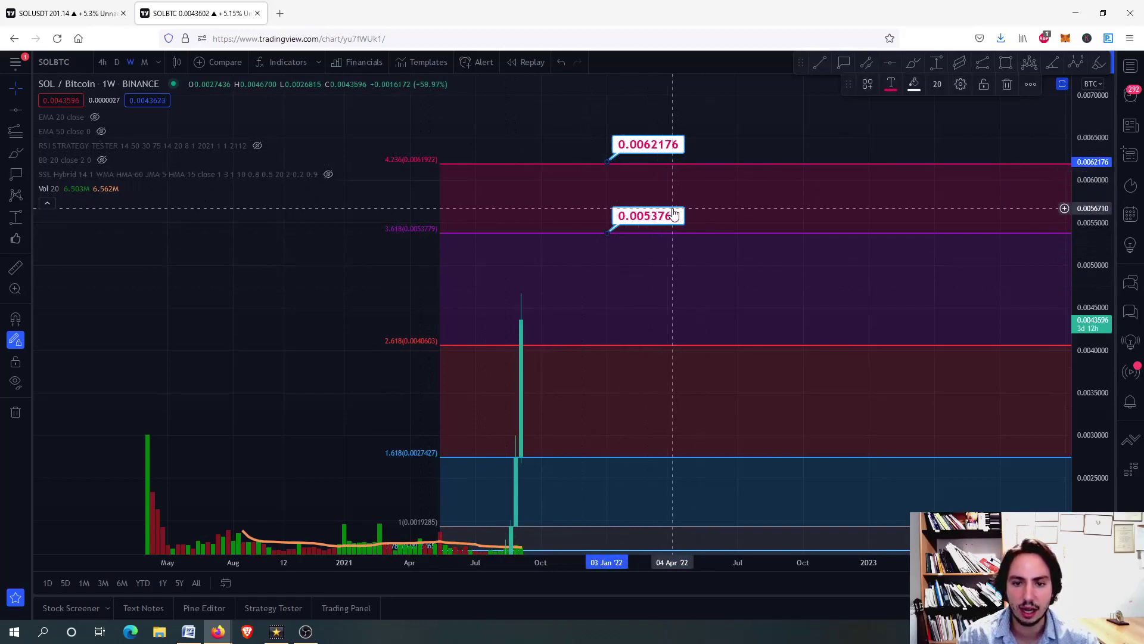
Step: Handwrite "x 50K = 310" beside the 0.0062176 price label with the Brush tool
left_click(913, 62)
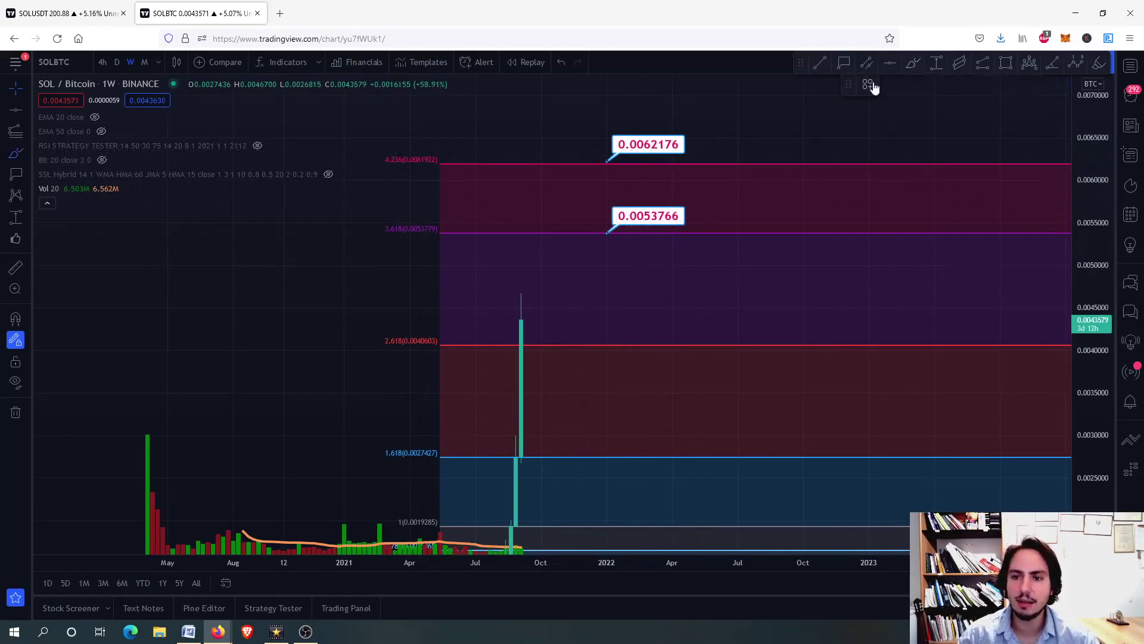
mouse_move(697, 140)
left_mouse_down()
mouse_move(786, 149)
mouse_move(793, 128)
mouse_move(798, 143)
mouse_move(825, 153)
left_mouse_up()
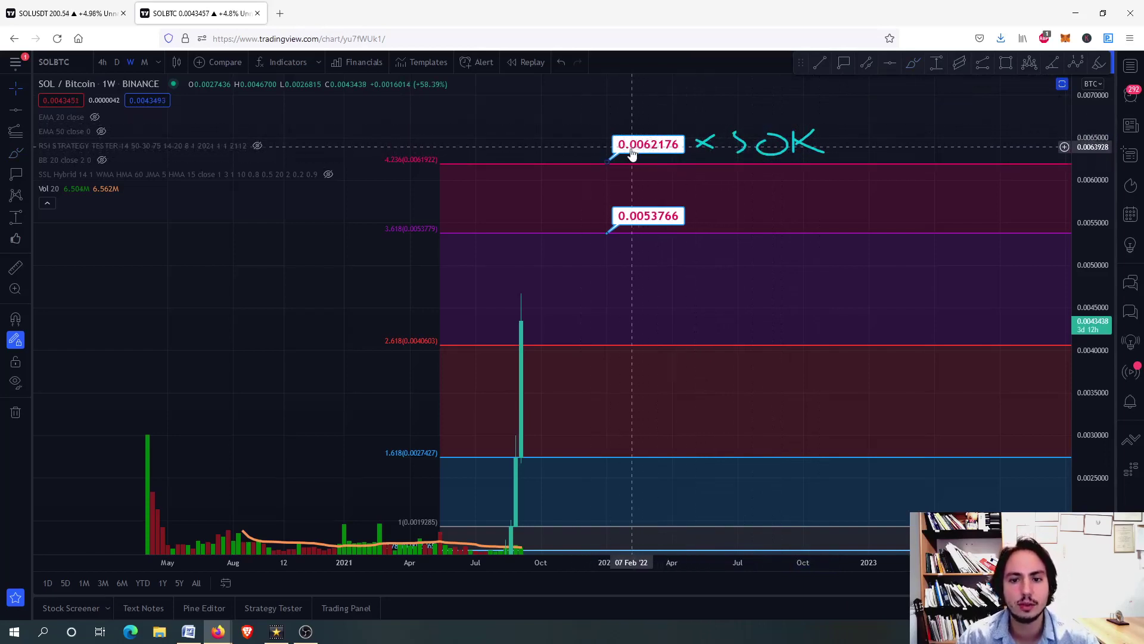
left_click(912, 64)
mouse_move(839, 137)
left_mouse_down()
mouse_move(859, 135)
mouse_move(878, 158)
left_mouse_up()
left_click_drag(905, 120, 914, 151)
left_click_drag(947, 113, 945, 153)
key("Escape")
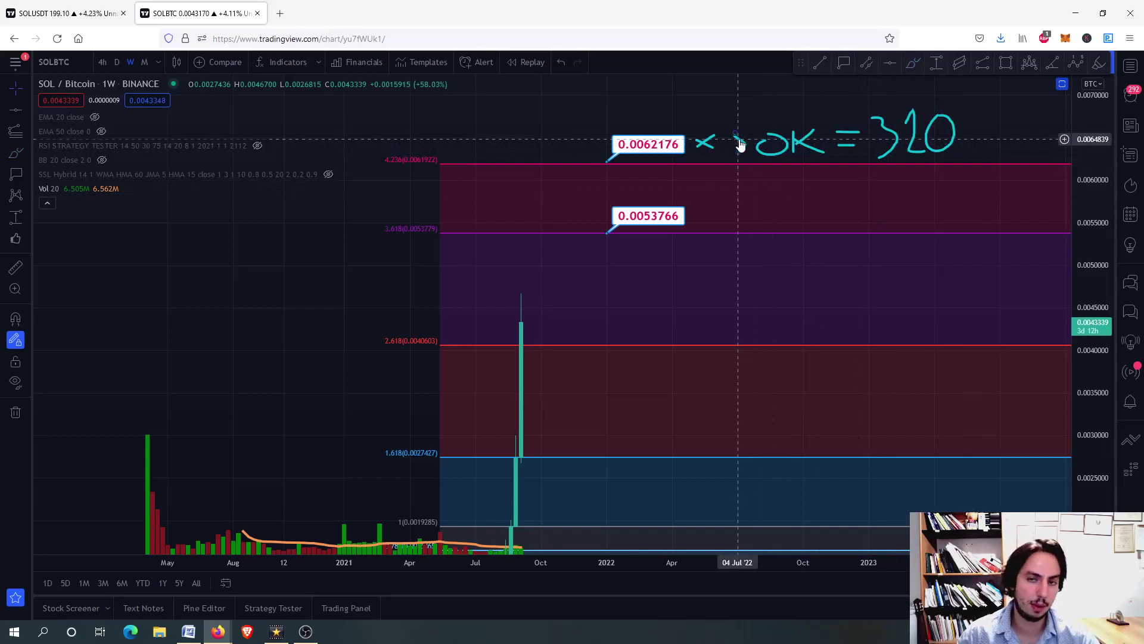
Step: Delete the handwritten "5" from the calculation beside the 0.0062176 price label
left_click(742, 146)
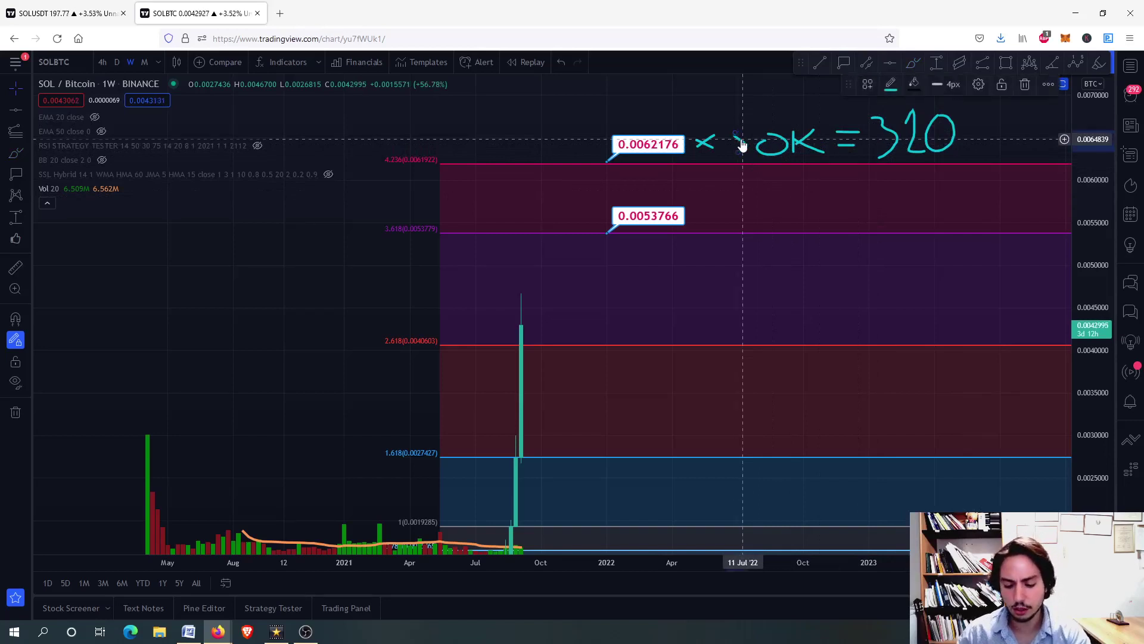
key("Delete")
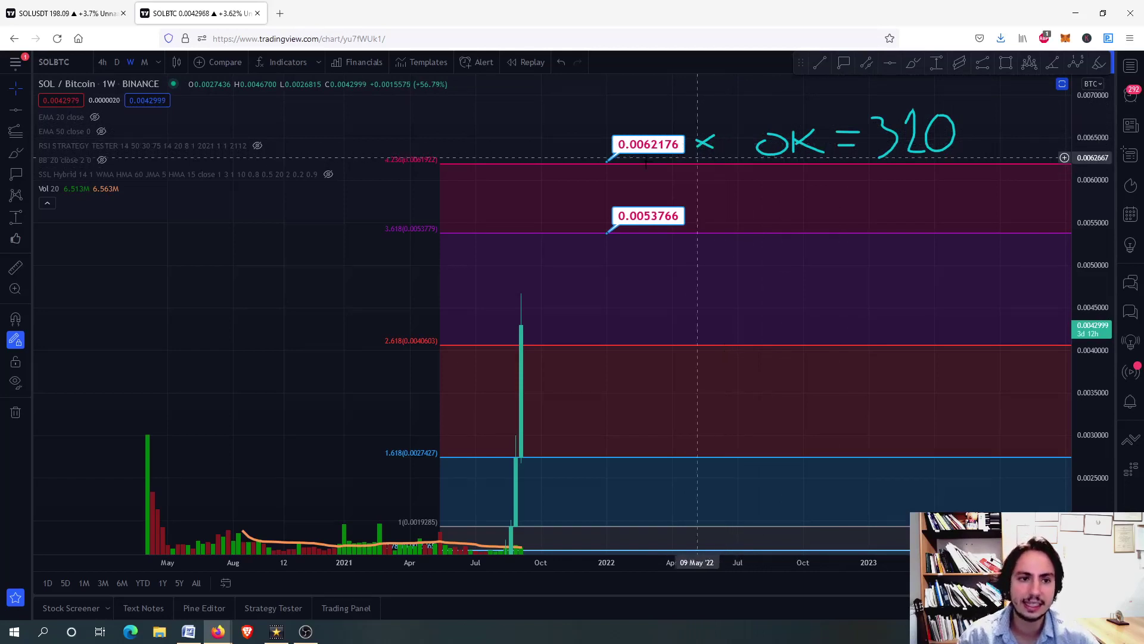
left_click_drag(322, 298, 335, 289)
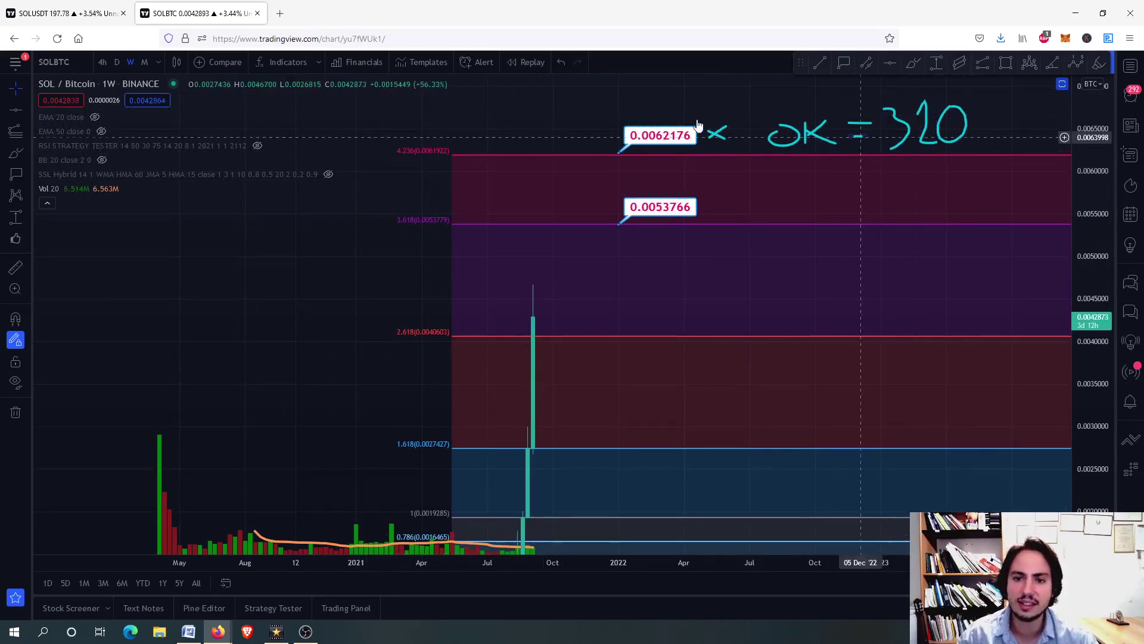
Step: Return to the SOLUSDT chart and examine the latest weekly candles against the Fibonacci retracement levels
left_click(65, 13)
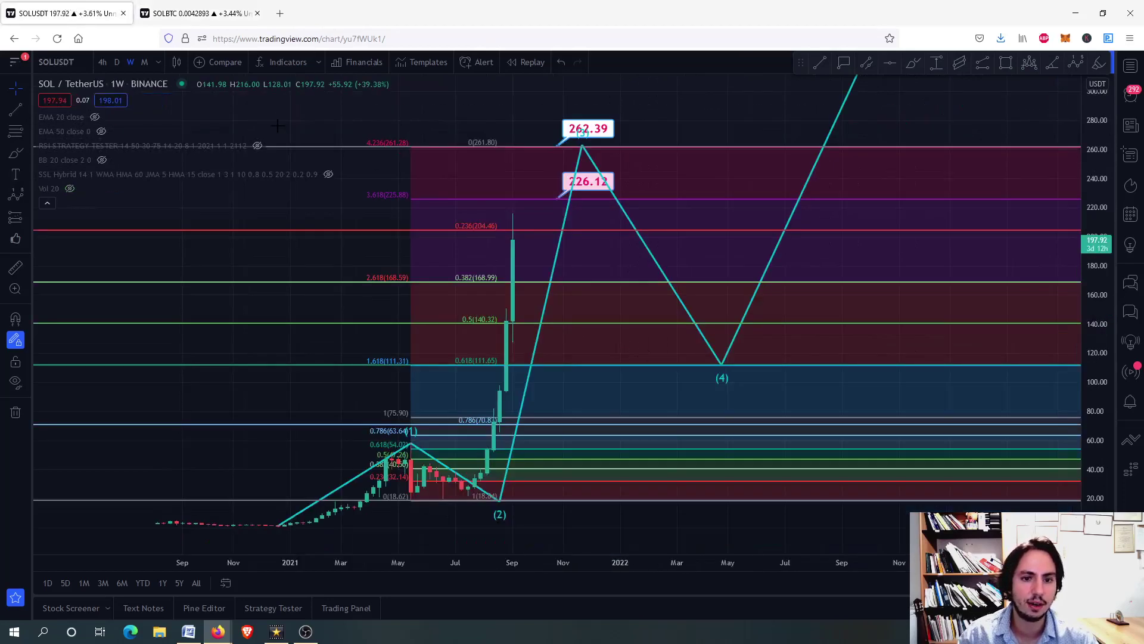
scroll(433, 176, "up", 3)
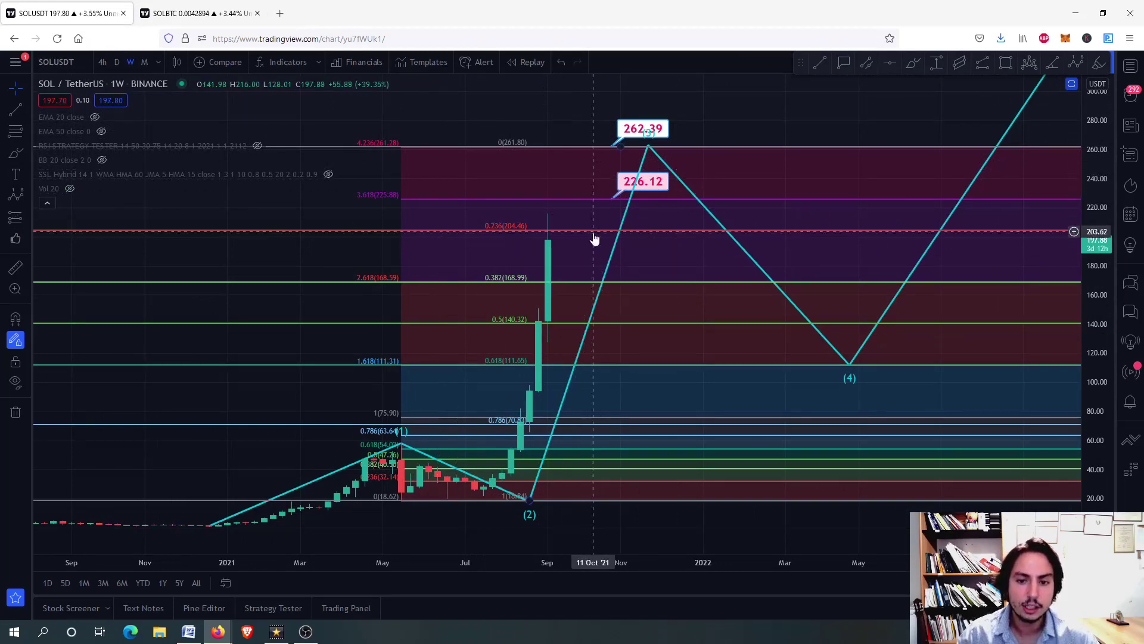
scroll(594, 237, "down", 3)
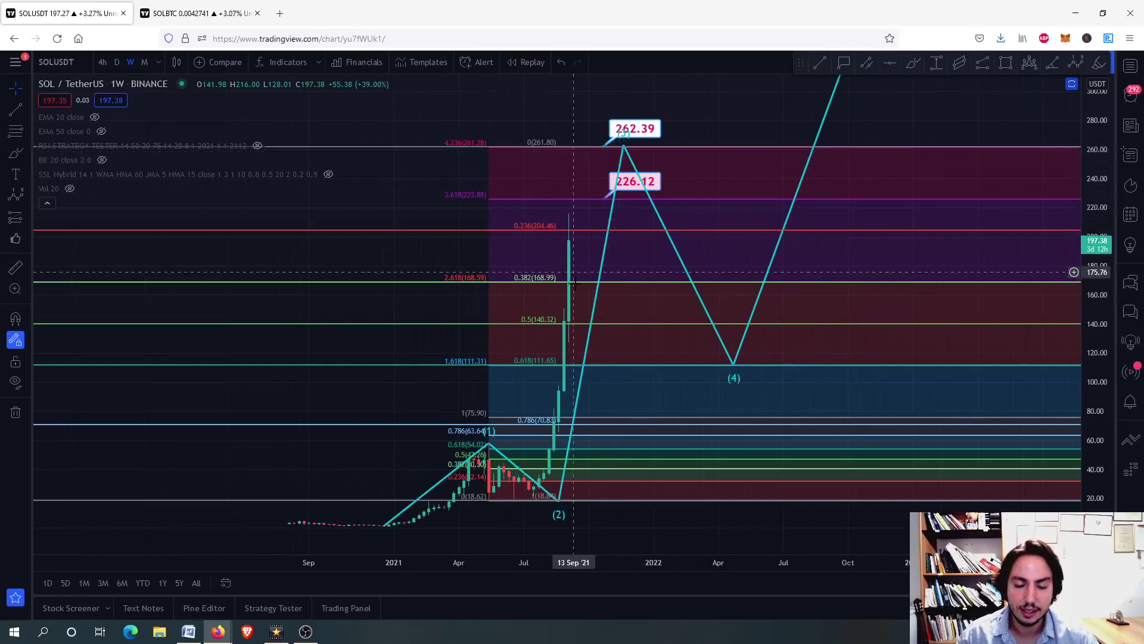
scroll(619, 269, "up", 4)
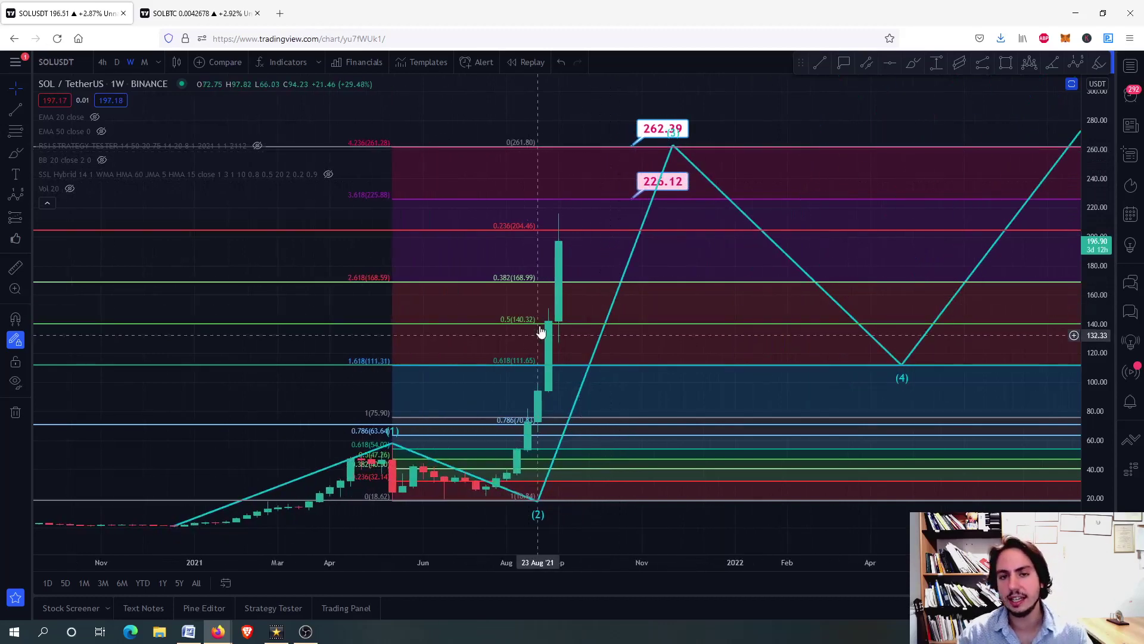
Step: Enlarge the RSI pane and circle its latest reading with the Brush tool, then restore the full pane layout
double_click(361, 338)
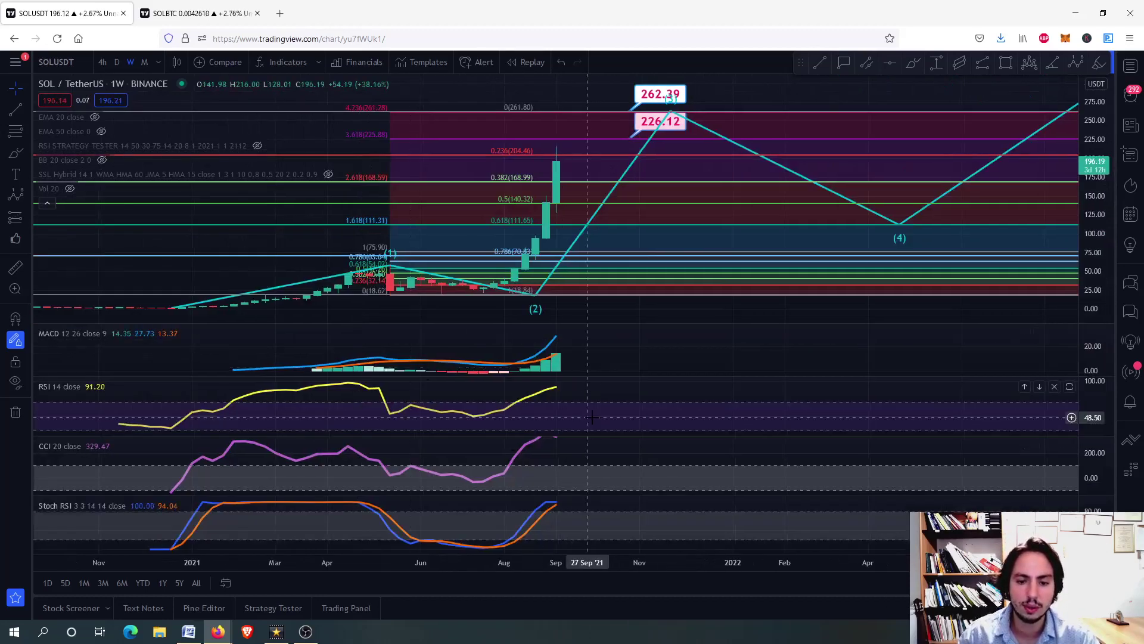
double_click(587, 417)
scroll(623, 241, "down", 3)
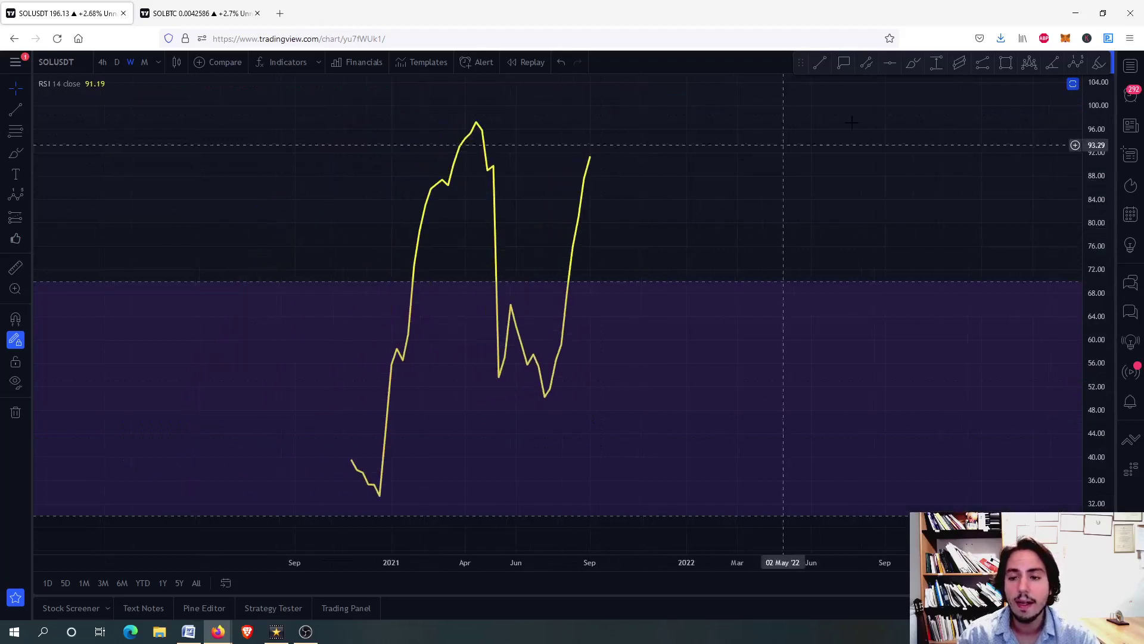
left_click(913, 62)
mouse_move(635, 156)
left_mouse_down()
mouse_move(544, 158)
mouse_move(677, 255)
mouse_move(595, 140)
left_mouse_up()
double_click(623, 156)
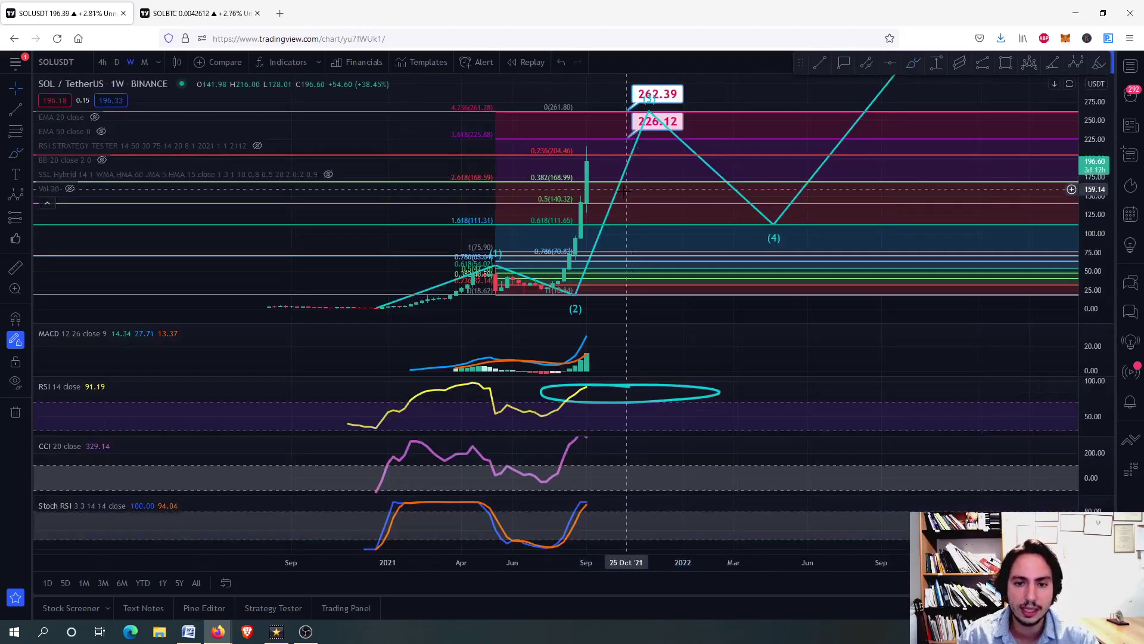
Step: Enlarge the SOLUSDT price pane and circle the 226.12 price label with the Brush tool
double_click(433, 171)
scroll(620, 155, "up", 2)
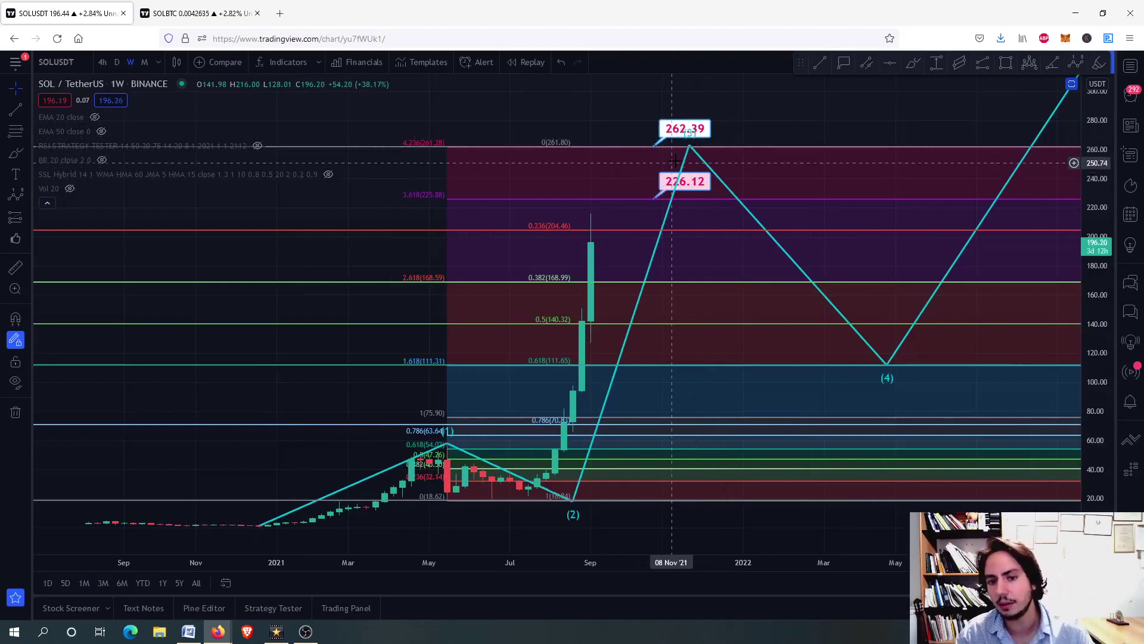
left_click(913, 62)
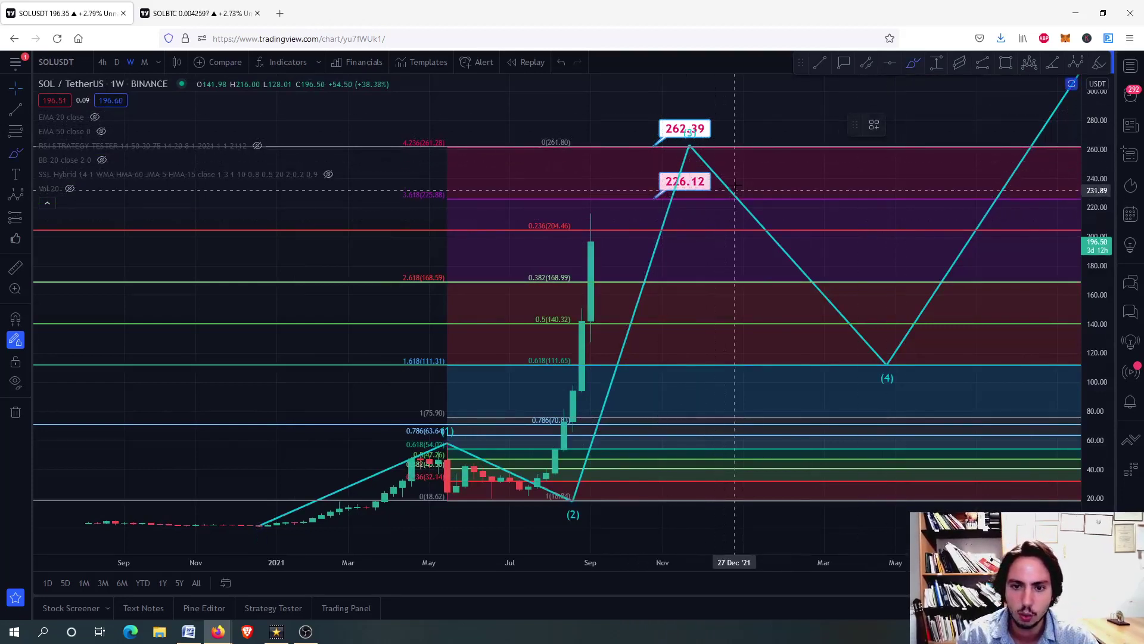
mouse_move(724, 174)
left_mouse_down()
mouse_move(709, 183)
mouse_move(690, 147)
mouse_move(693, 197)
left_mouse_up()
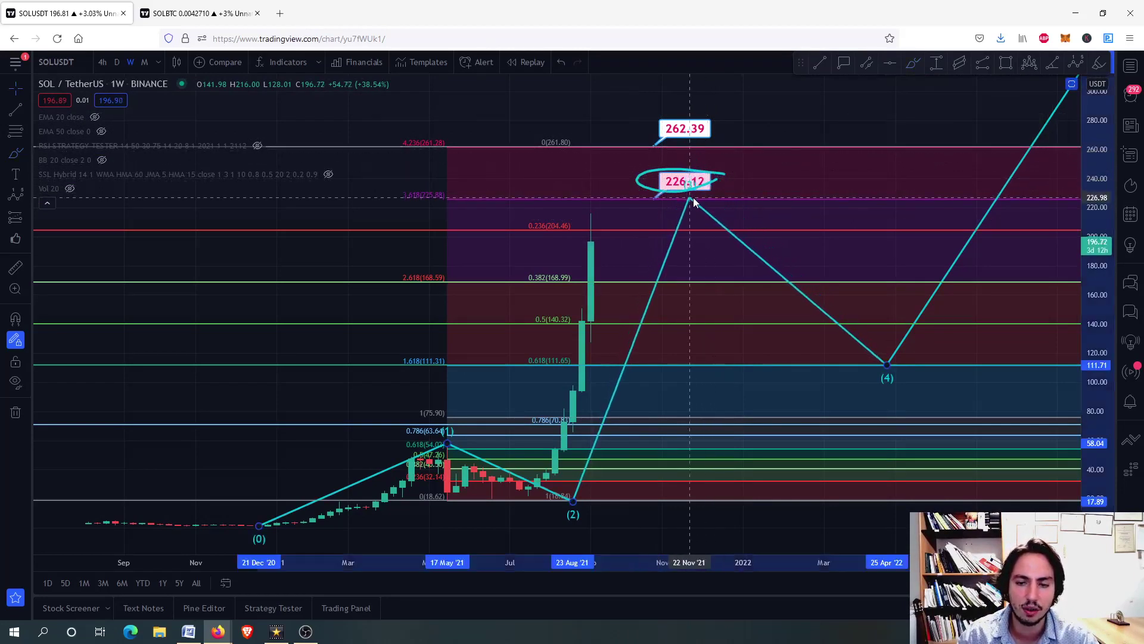
Step: Move the wave (3) point to about 248 and delete the brush circles around the 226.12 label and the RSI reading
left_click_drag(692, 198, 690, 165)
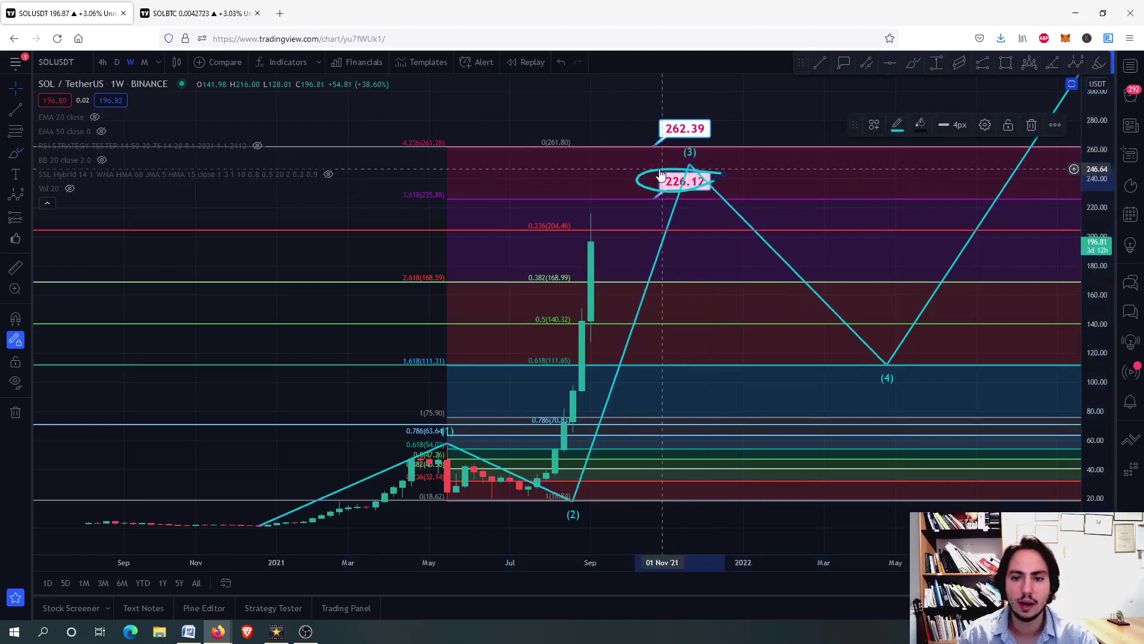
left_click(660, 173)
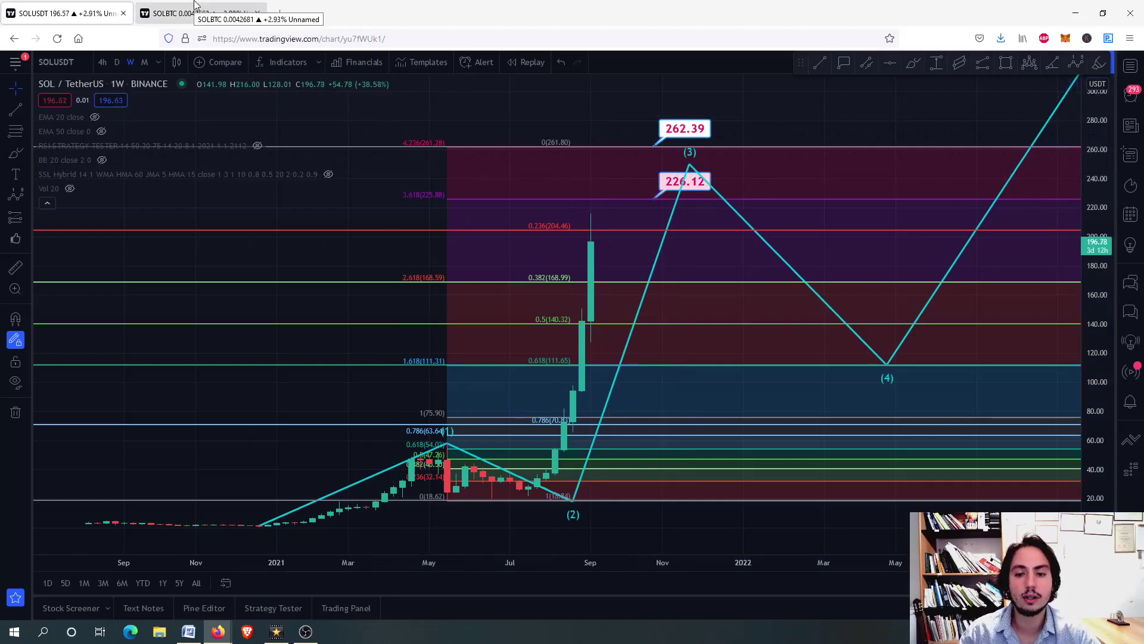
double_click(356, 392)
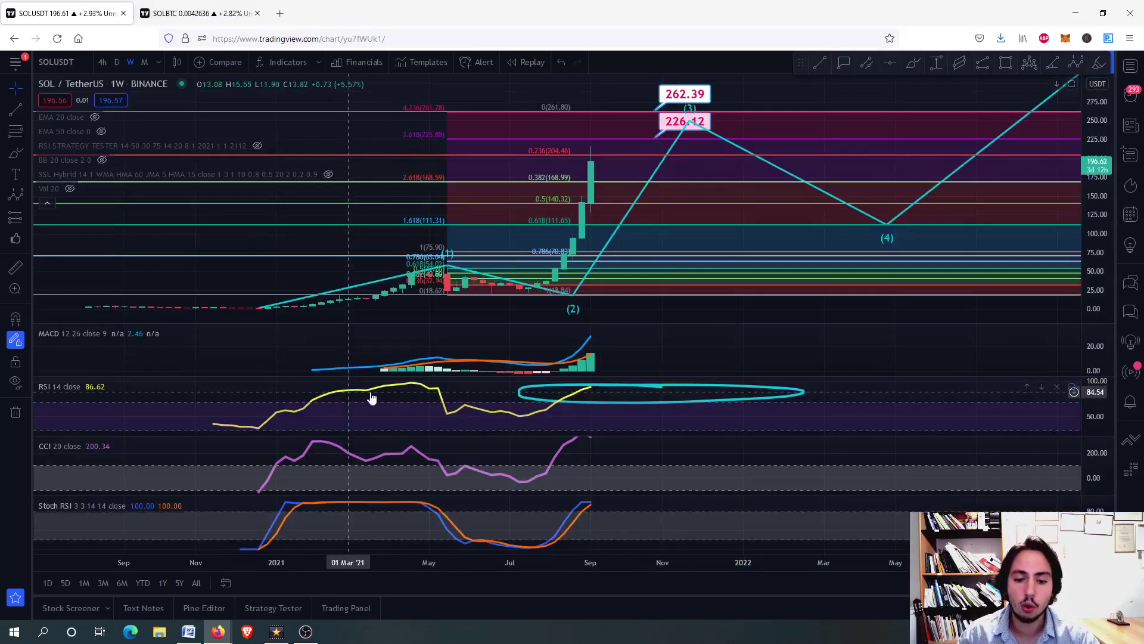
left_click(663, 391)
key("Delete")
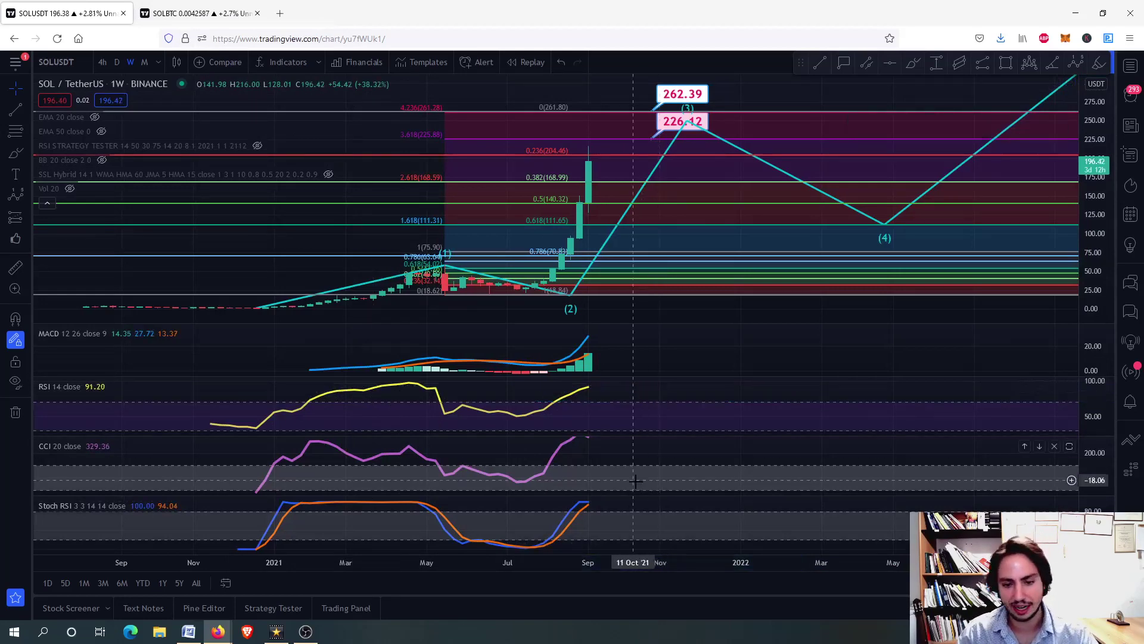
Step: Examine the latest weekly readings of the Stoch RSI, RSI and CCI indicators in enlarged panes
double_click(625, 516)
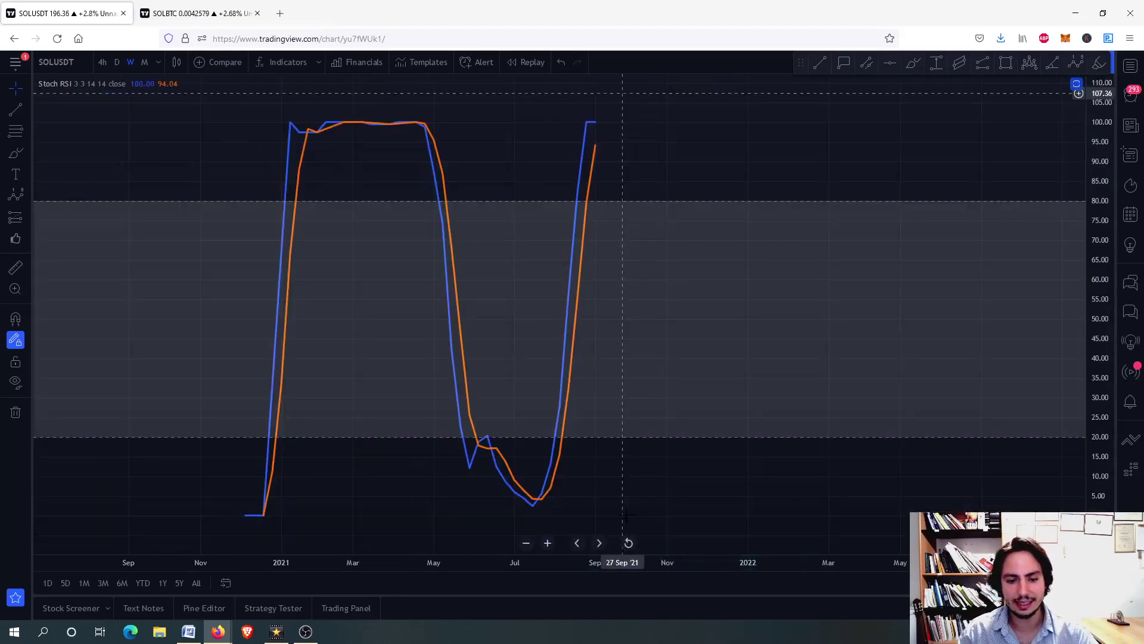
scroll(592, 119, "up", 3)
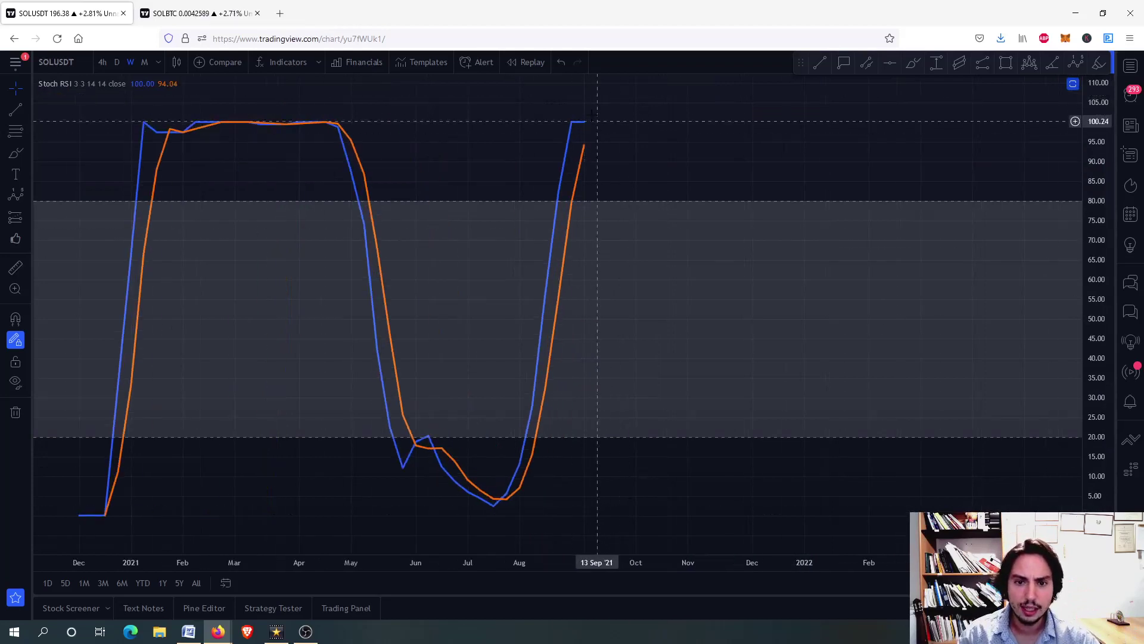
double_click(669, 262)
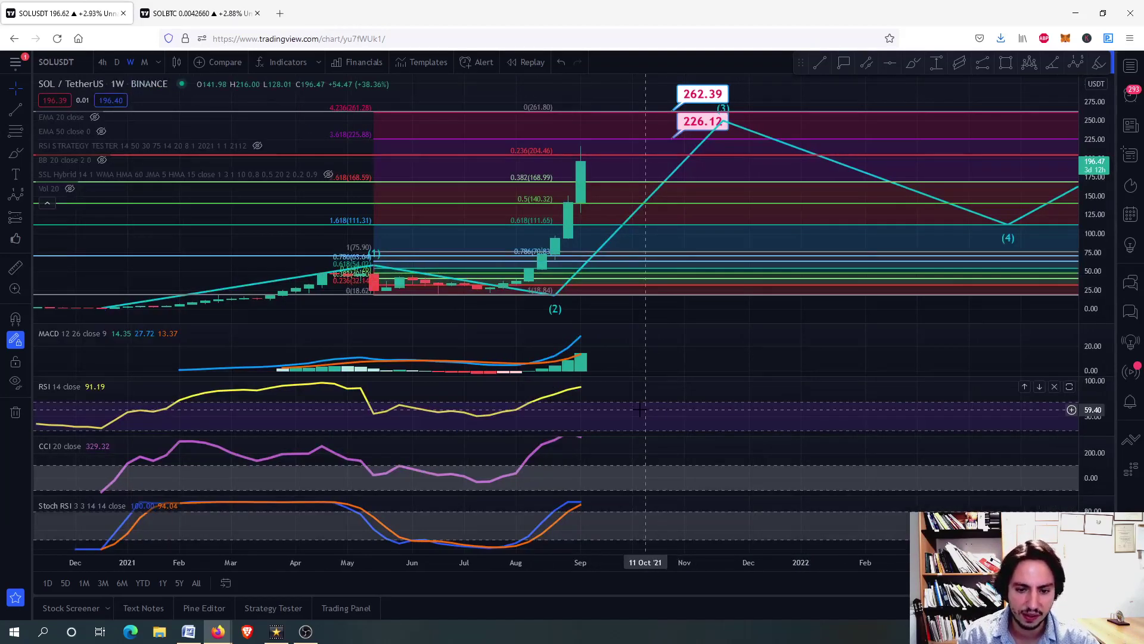
double_click(661, 411)
double_click(726, 358)
double_click(620, 453)
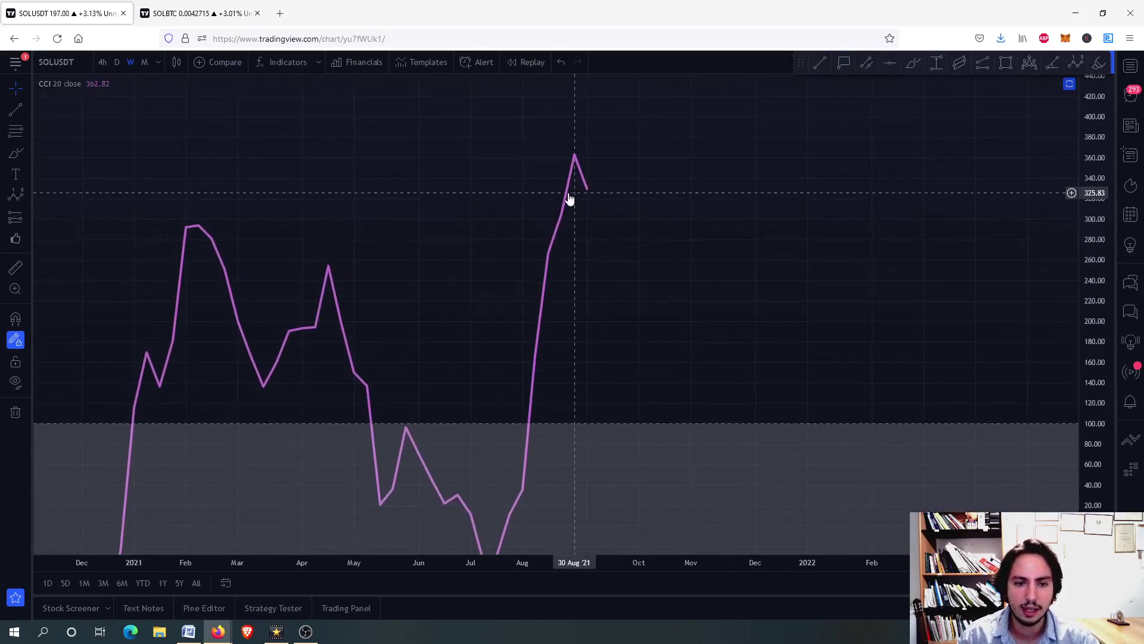
scroll(550, 217, "up", 3)
scroll(550, 217, "down", 4)
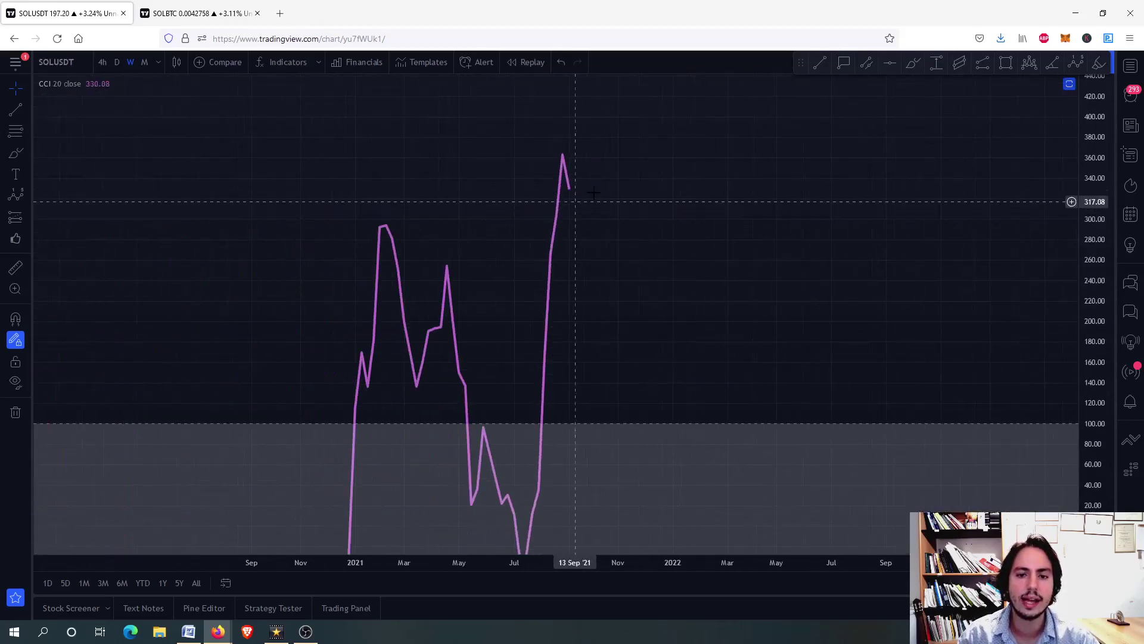
double_click(655, 213)
scroll(663, 277, "up", 4)
Step: Sketch a rounded top from the latest point of the enlarged RSI line with the Brush tool, and delete it
double_click(573, 409)
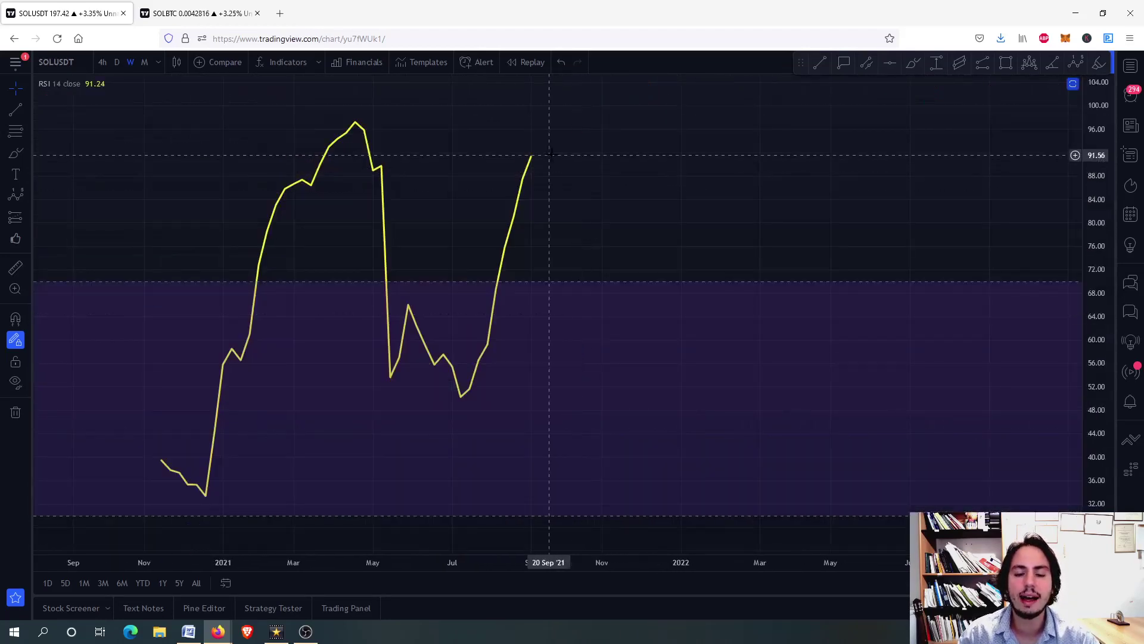
left_click(914, 67)
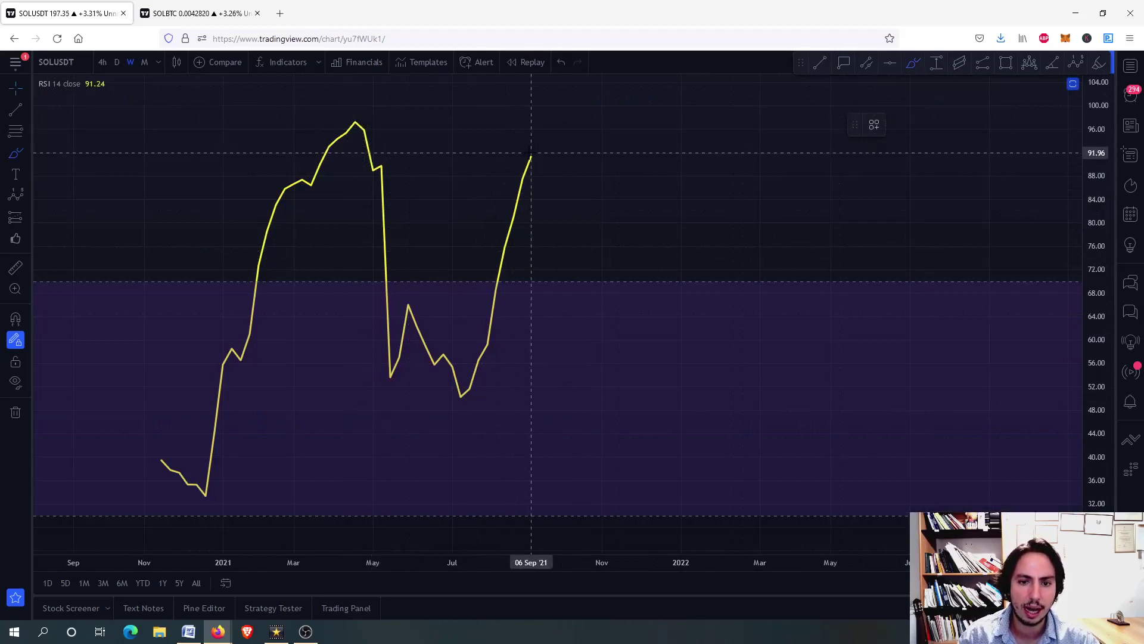
mouse_move(530, 156)
left_mouse_down()
mouse_move(557, 121)
mouse_move(593, 143)
left_mouse_up()
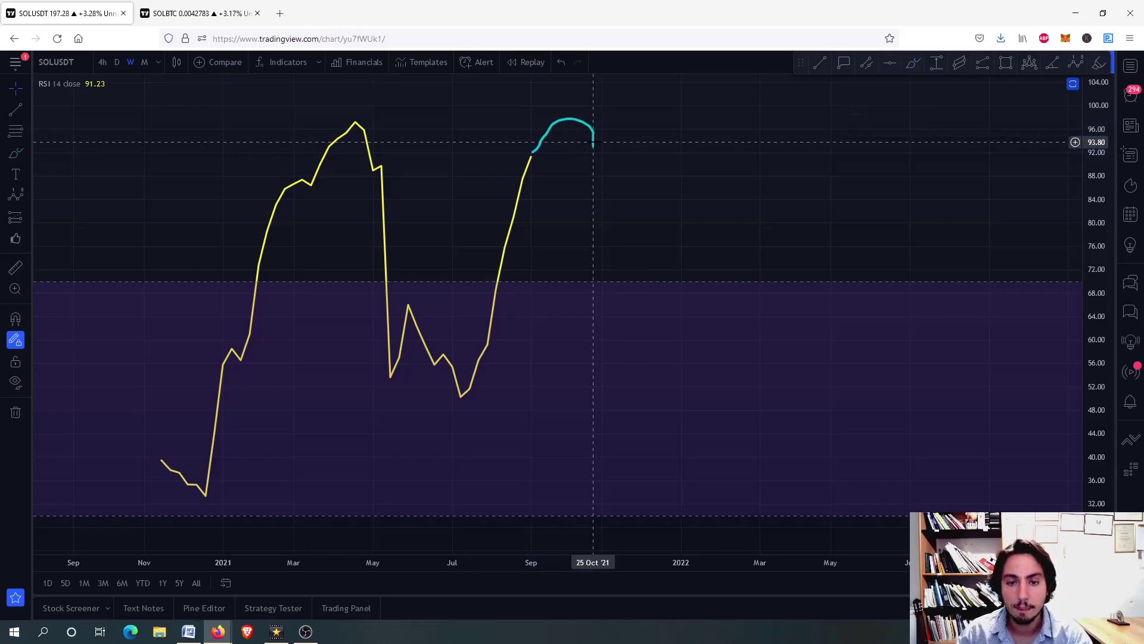
left_click(594, 148)
key("Delete")
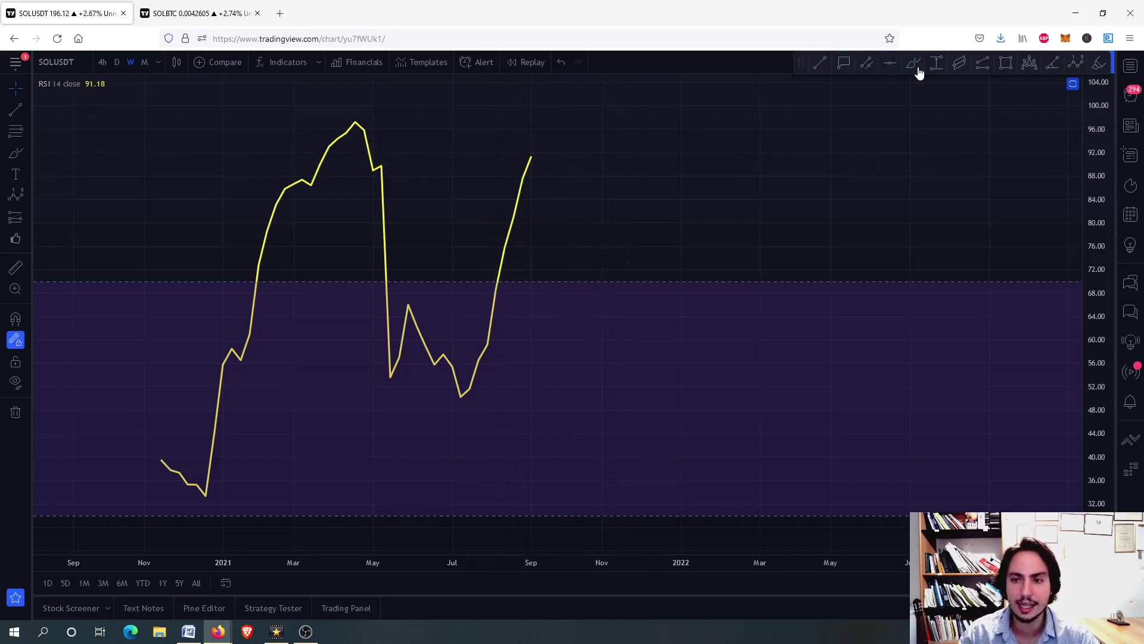
Step: Circle the spring 2021 RSI peak with the Brush tool, and try a falling projection from the latest RSI point to about 70
mouse_move(370, 117)
left_mouse_down()
mouse_move(320, 121)
mouse_move(366, 112)
left_mouse_up()
mouse_move(531, 156)
left_mouse_down()
mouse_move(557, 171)
mouse_move(584, 279)
left_mouse_up()
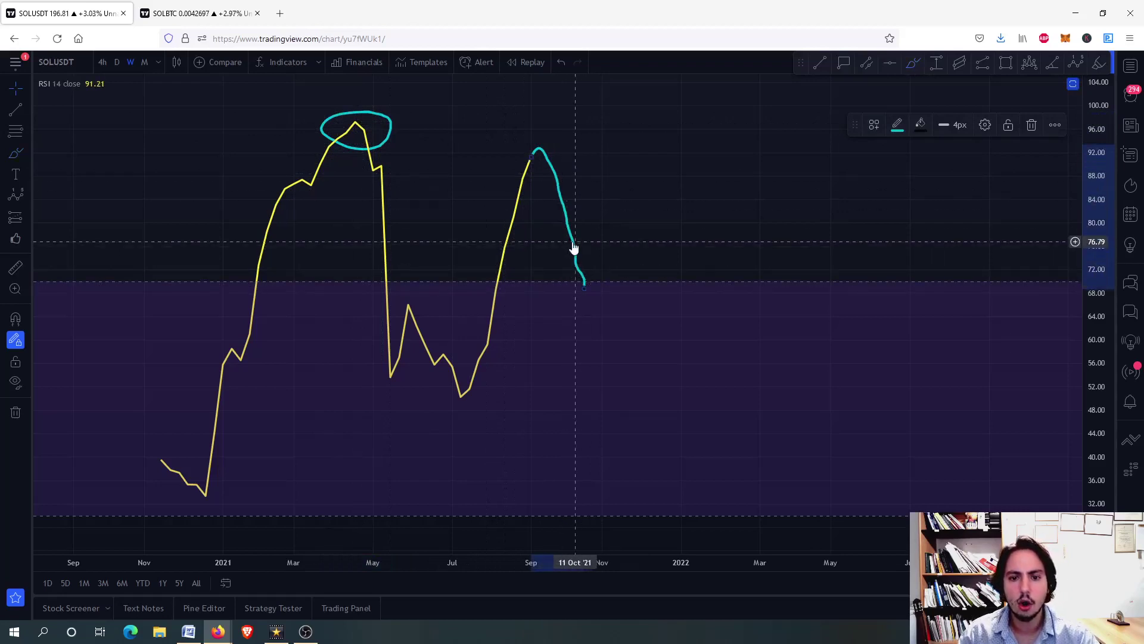
key("Delete")
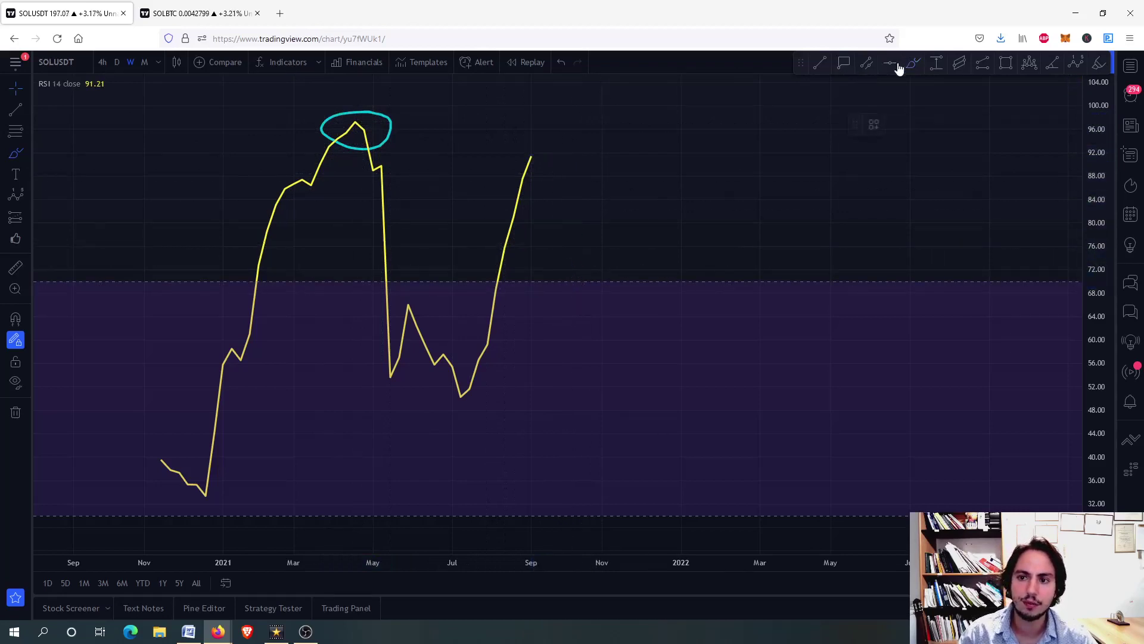
Step: Sketch a rising projection from the latest RSI point to about 100, delete it, and restore the full pane layout
left_click_drag(531, 156, 548, 121)
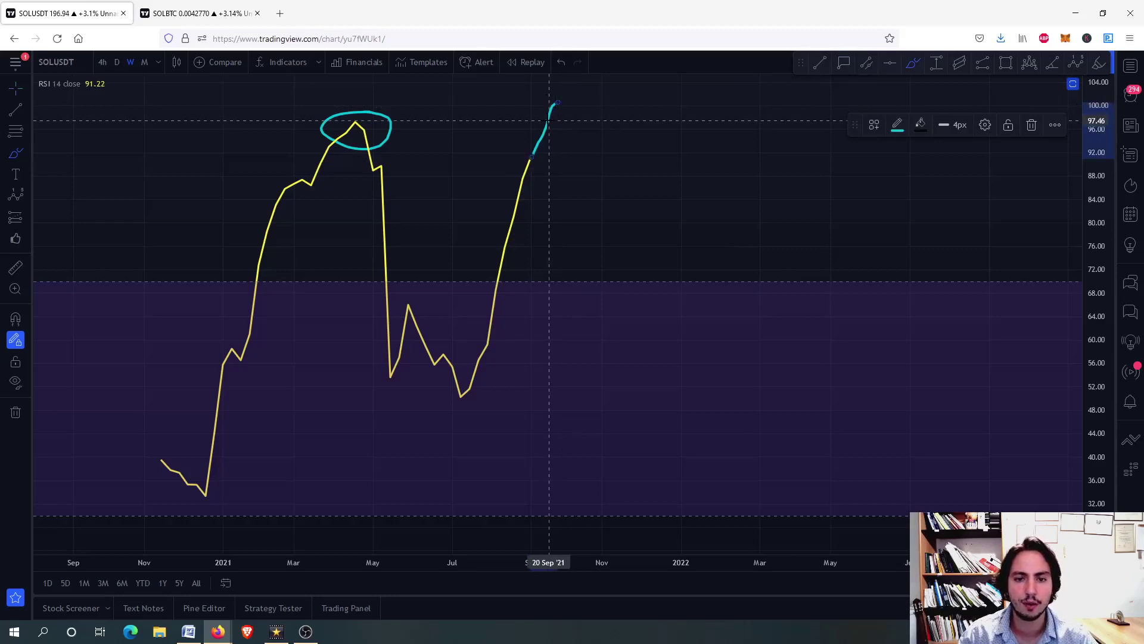
key("Delete")
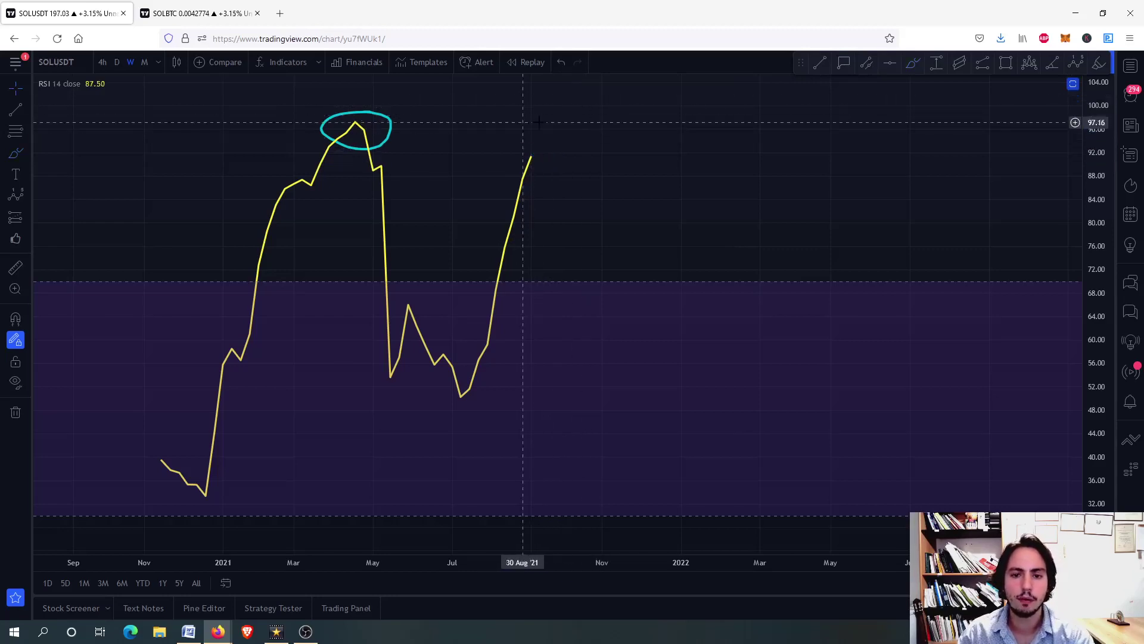
double_click(516, 143)
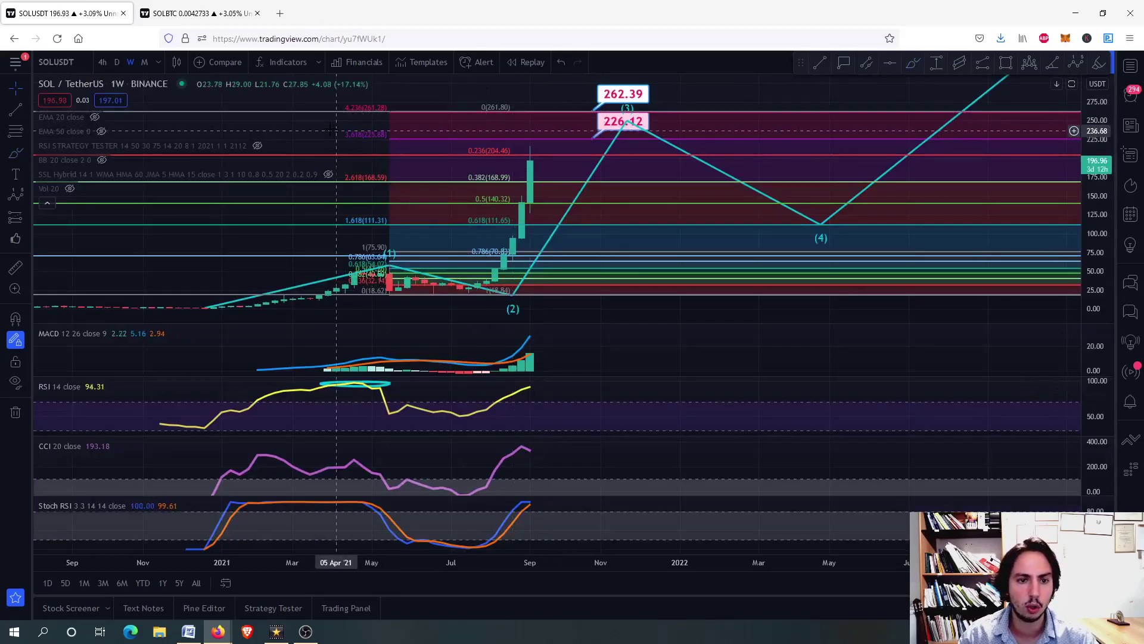
Step: Move the Elliott wave (3) point up to the 4.236 Fibonacci level at the 262.39 price label
left_click_drag(343, 138, 341, 180)
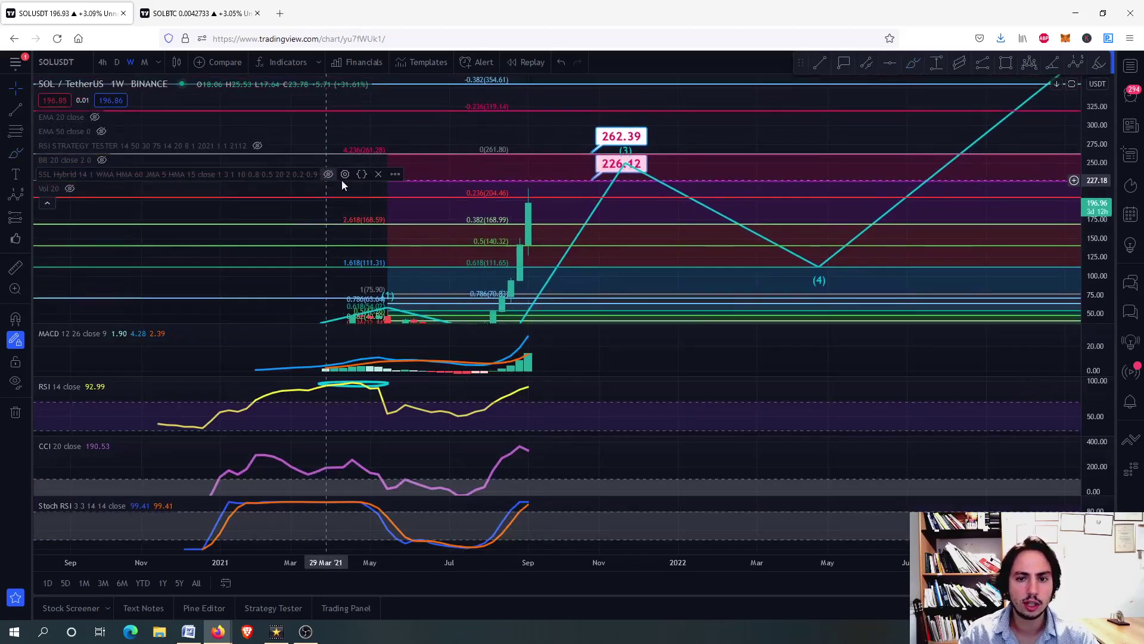
left_click(625, 158)
double_click(711, 138)
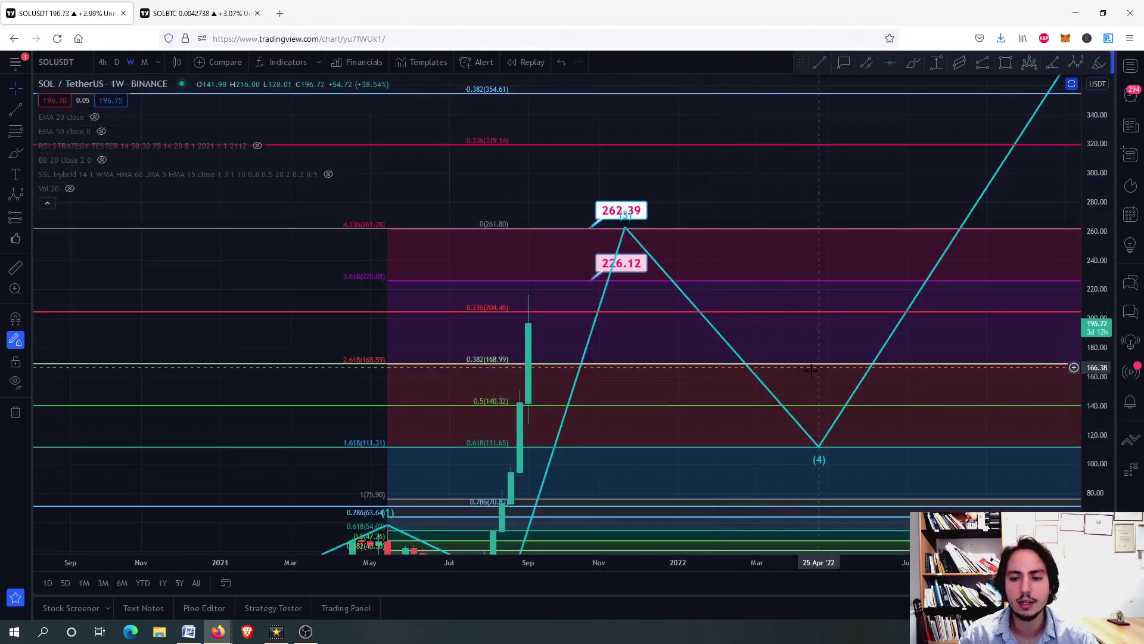
left_click_drag(793, 382, 472, 451)
scroll(806, 184, "down", 6)
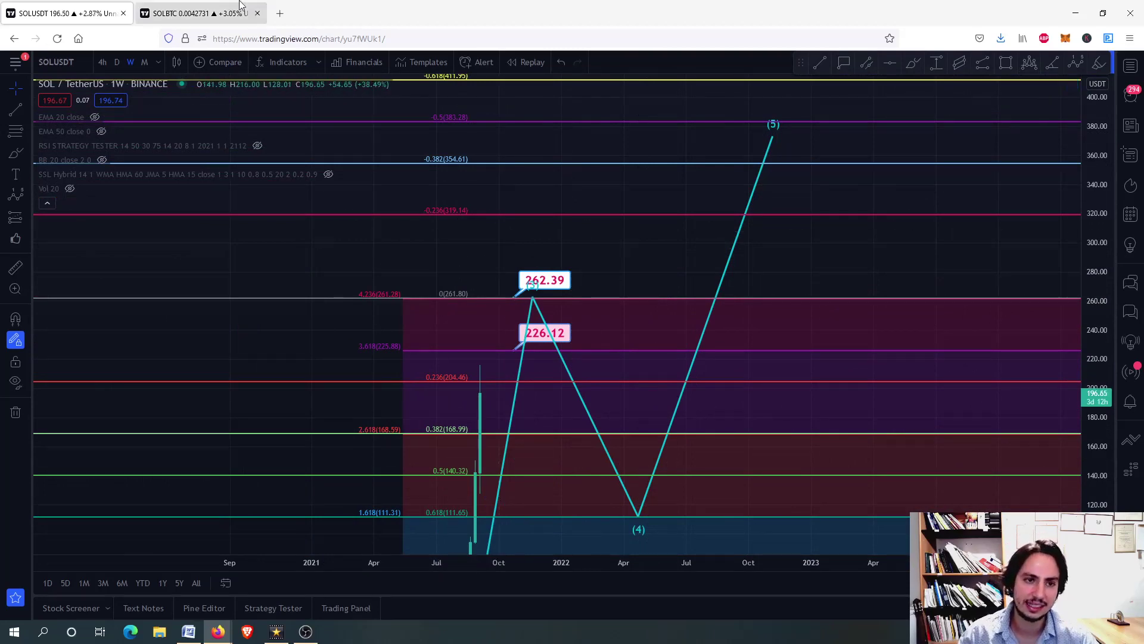
Step: Switch to the SOLBTC chart and examine the latest weekly candles against the 2.618, 3.618 and 4.236 Fibonacci levels
left_click(219, 7)
left_click_drag(314, 342, 403, 105)
left_click_drag(1080, 320, 1079, 419)
scroll(596, 372, "down", 5)
left_click_drag(627, 421, 567, 451)
scroll(485, 422, "up", 2)
scroll(485, 422, "up", 3)
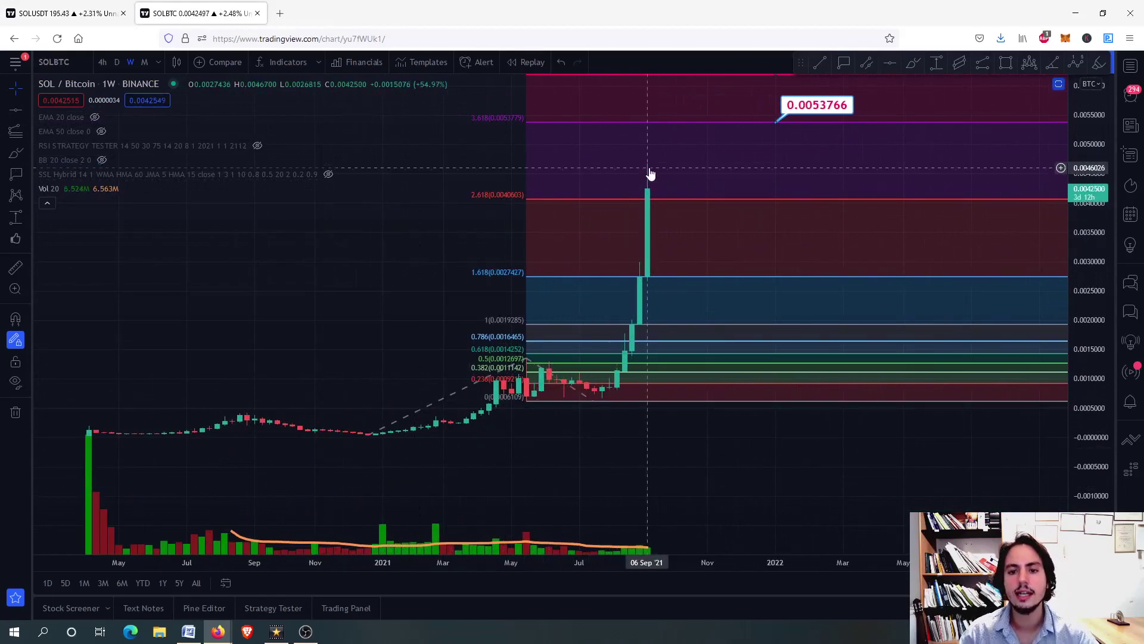
left_click_drag(707, 161, 610, 282)
scroll(610, 282, "down", 5)
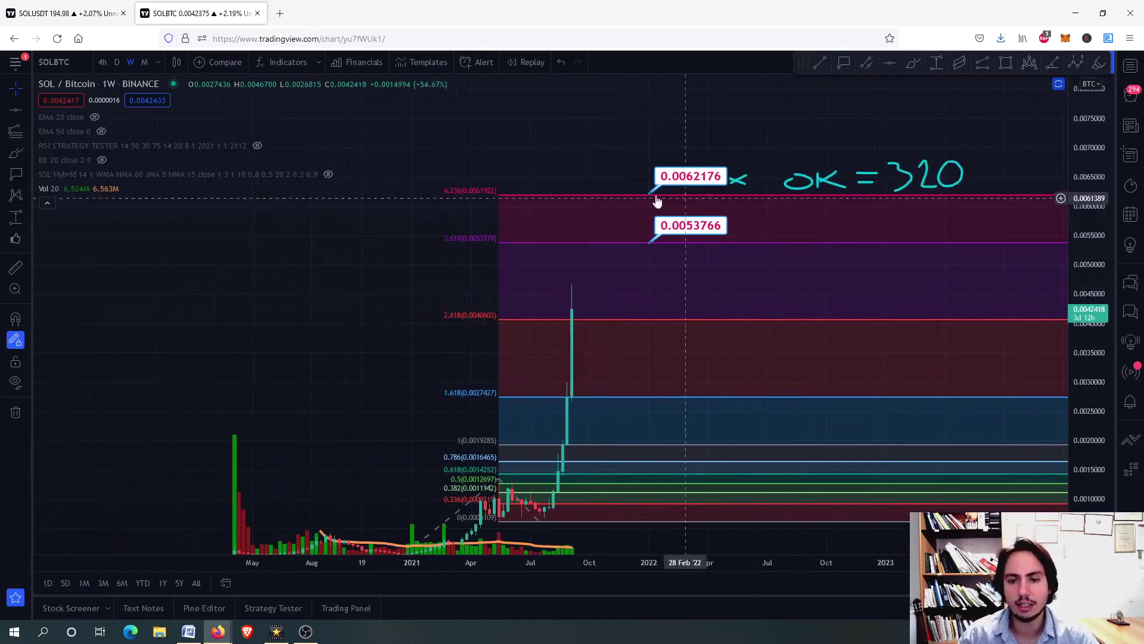
Step: Circle the 0.0062176 price label with the Brush tool and delete the circle
left_click(912, 65)
mouse_move(721, 151)
left_mouse_down()
mouse_move(631, 181)
mouse_move(707, 148)
left_mouse_up()
left_click(702, 149)
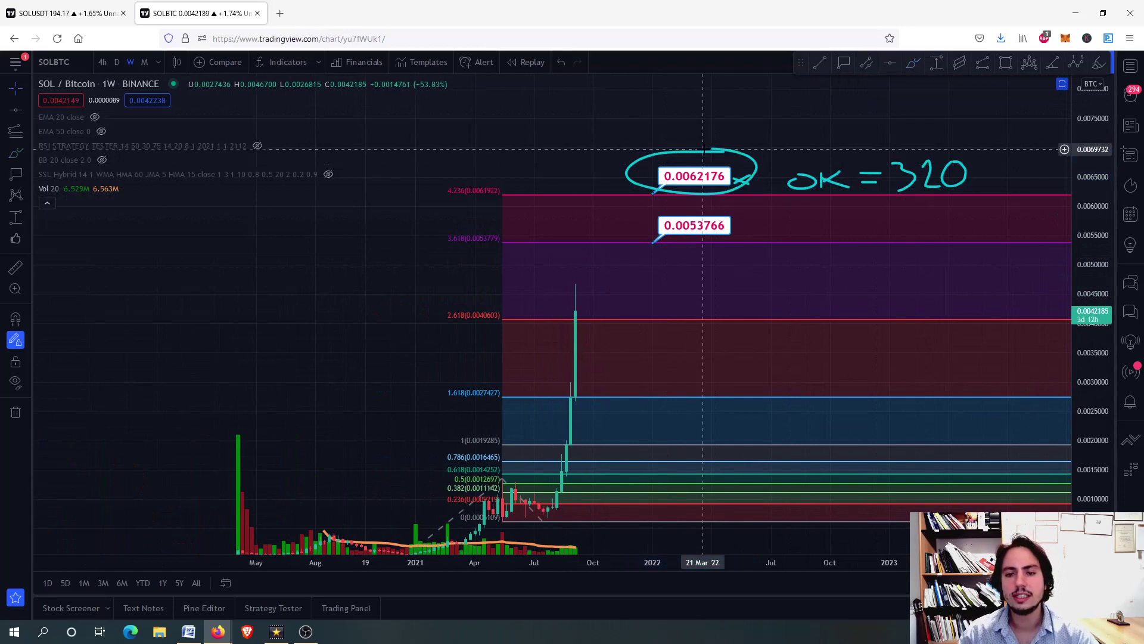
left_click(672, 155)
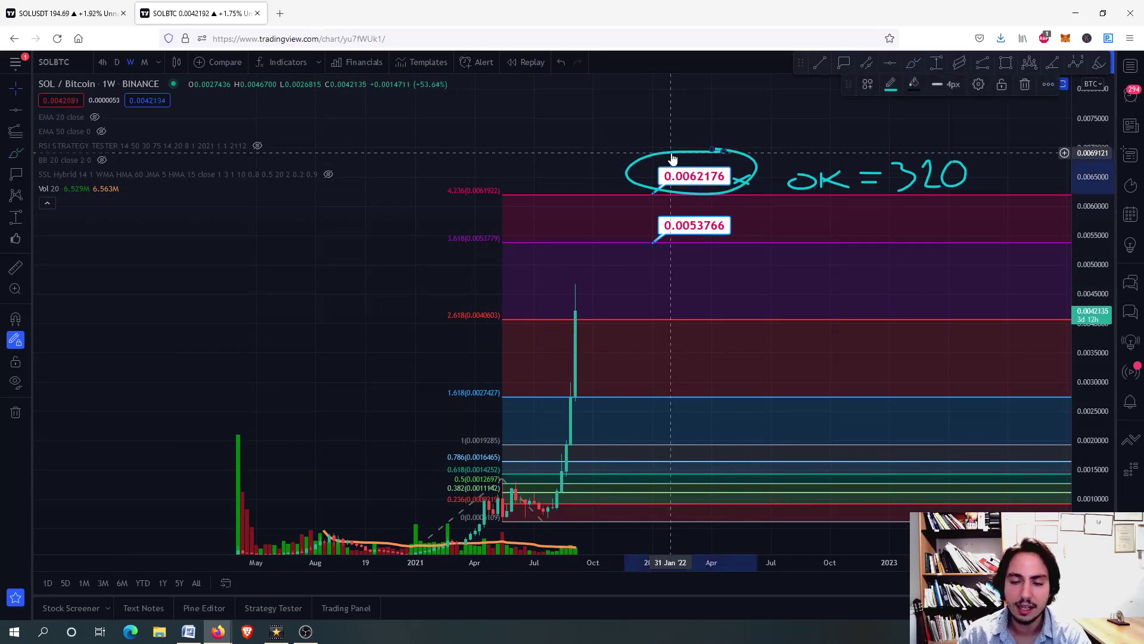
key("Delete")
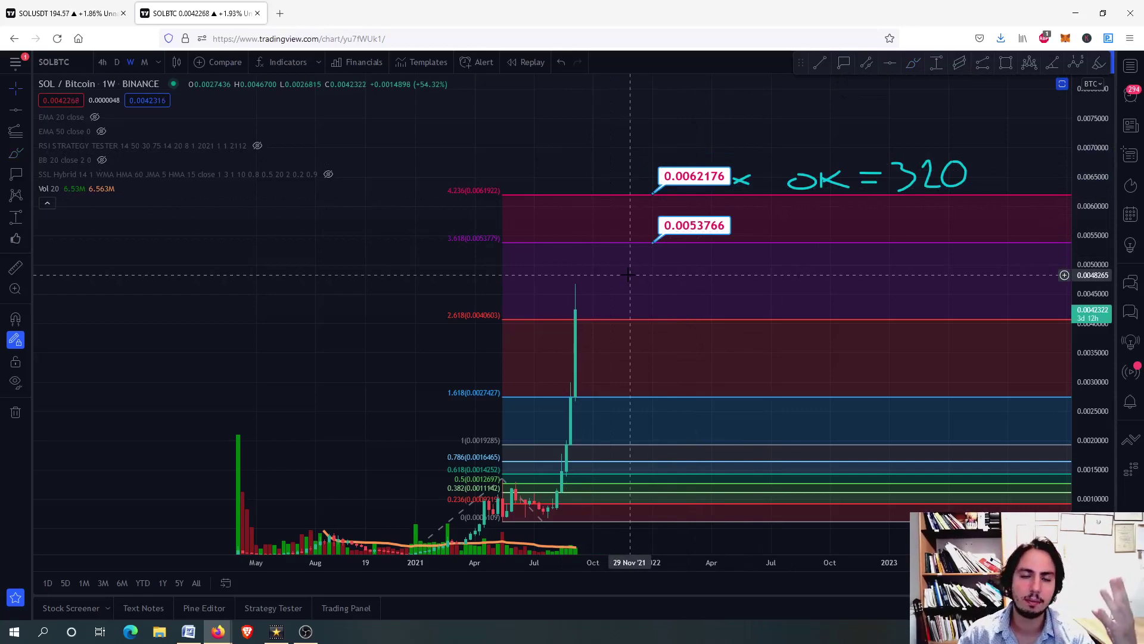
Step: Enlarge the SOLBTC RSI pane and compare its latest weekly reading with the earlier peaks
double_click(417, 258)
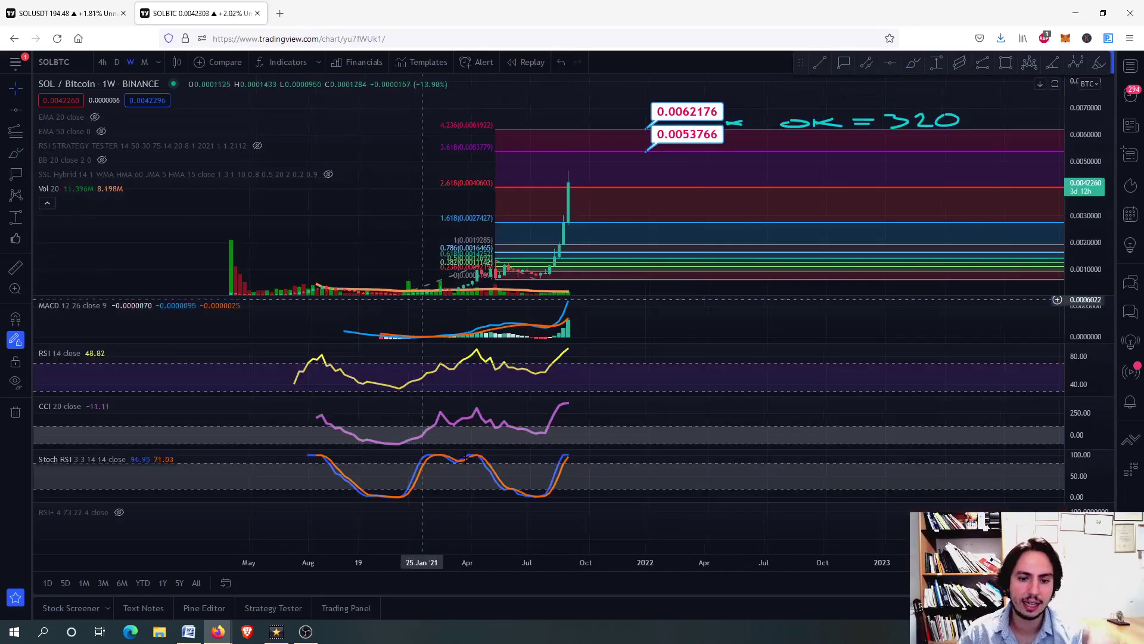
double_click(635, 371)
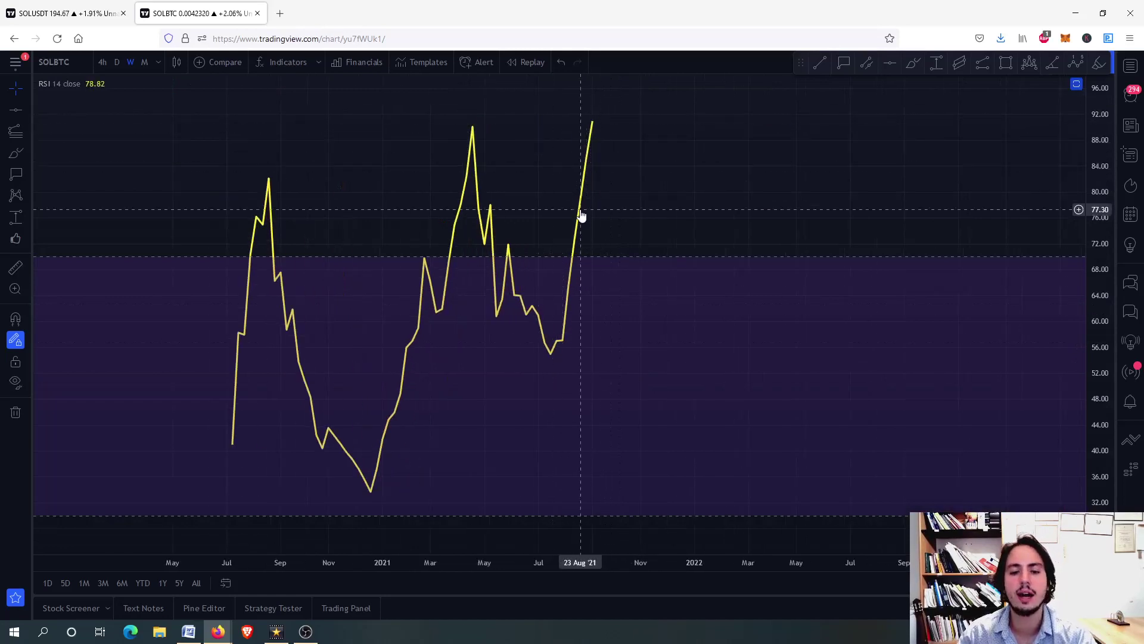
scroll(574, 316, "up", 2)
scroll(567, 310, "down", 3)
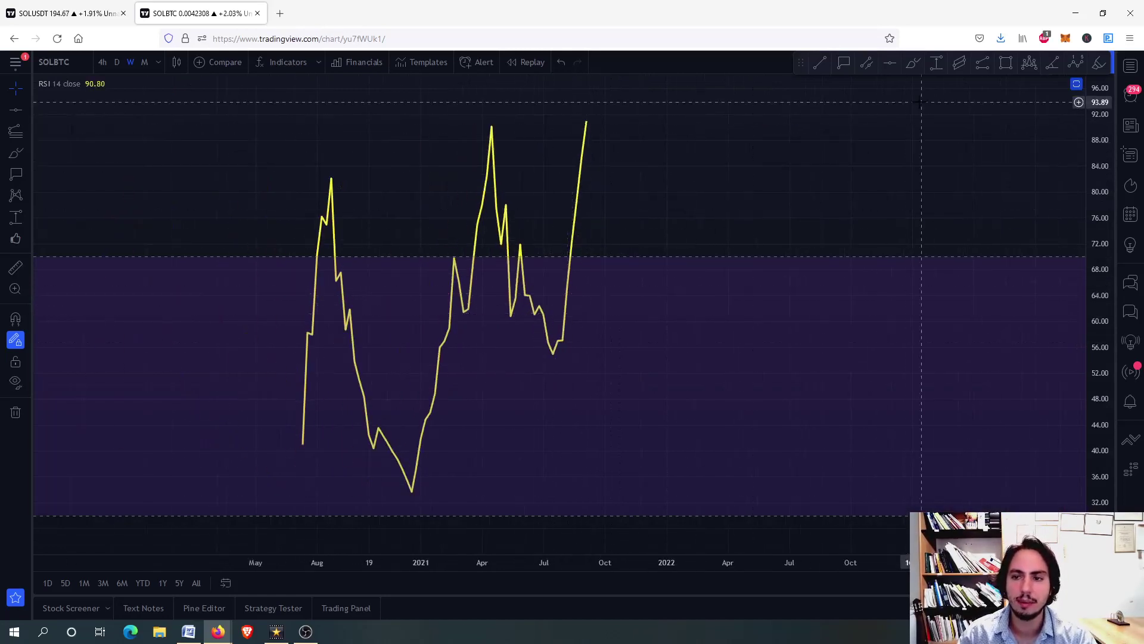
Step: Mark the RSI lows of late 2020 and July 2021 with the Brush tool, and restore the full SOLBTC pane layout
left_click_drag(426, 483, 429, 481)
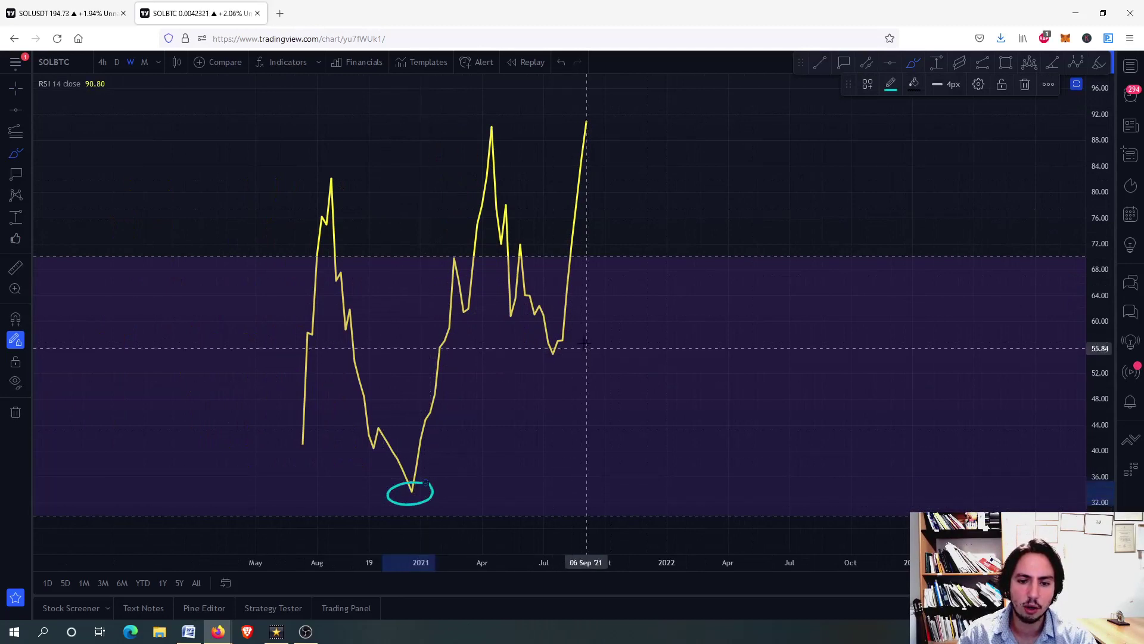
left_click_drag(579, 339, 577, 336)
mouse_move(593, 119)
left_mouse_down()
mouse_move(603, 110)
mouse_move(664, 230)
mouse_move(667, 300)
mouse_move(738, 222)
mouse_move(752, 132)
left_mouse_up()
key("Delete")
double_click(730, 200)
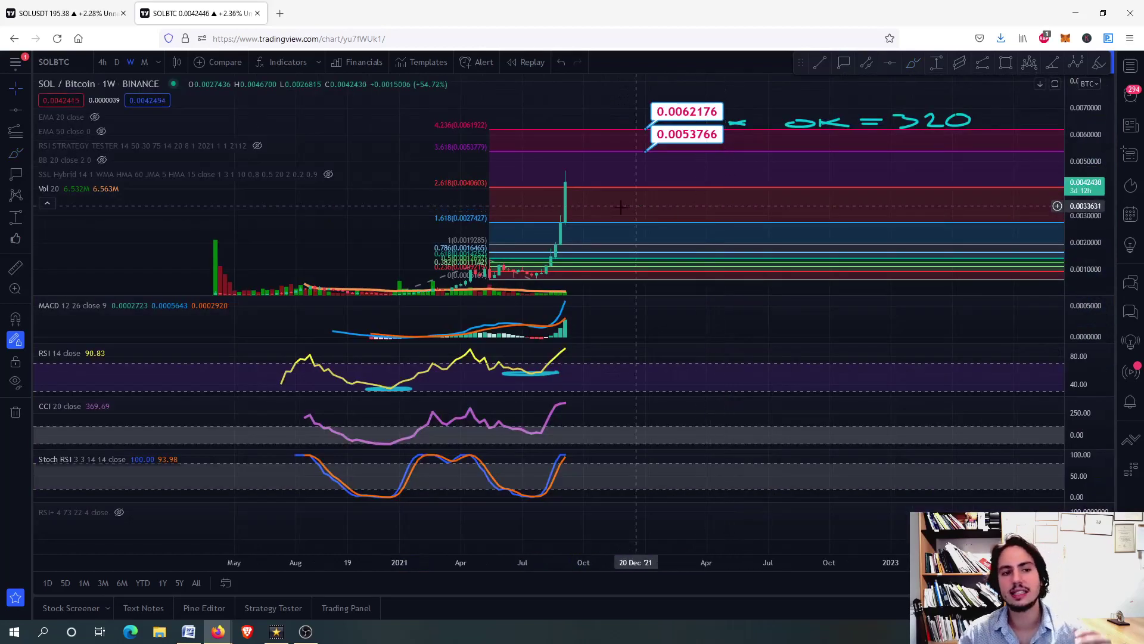
Step: Switch to the SOLUSDT chart and move the Elliott wave (5) point up to the -0.786 Fibonacci level at 452.77
left_click(65, 13)
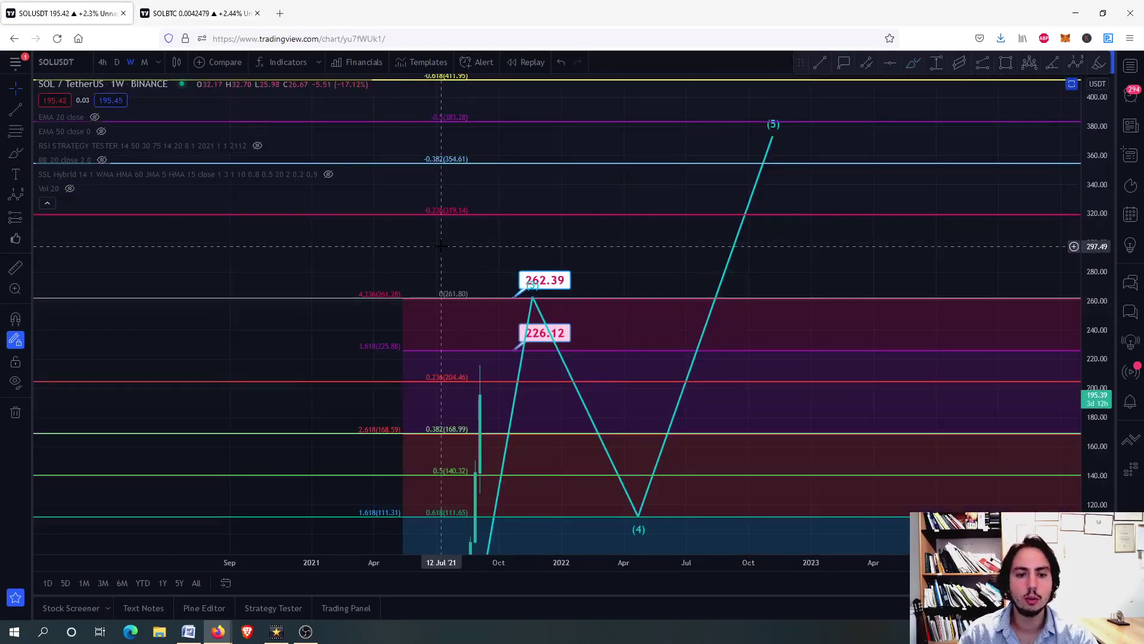
left_click_drag(441, 246, 475, 139)
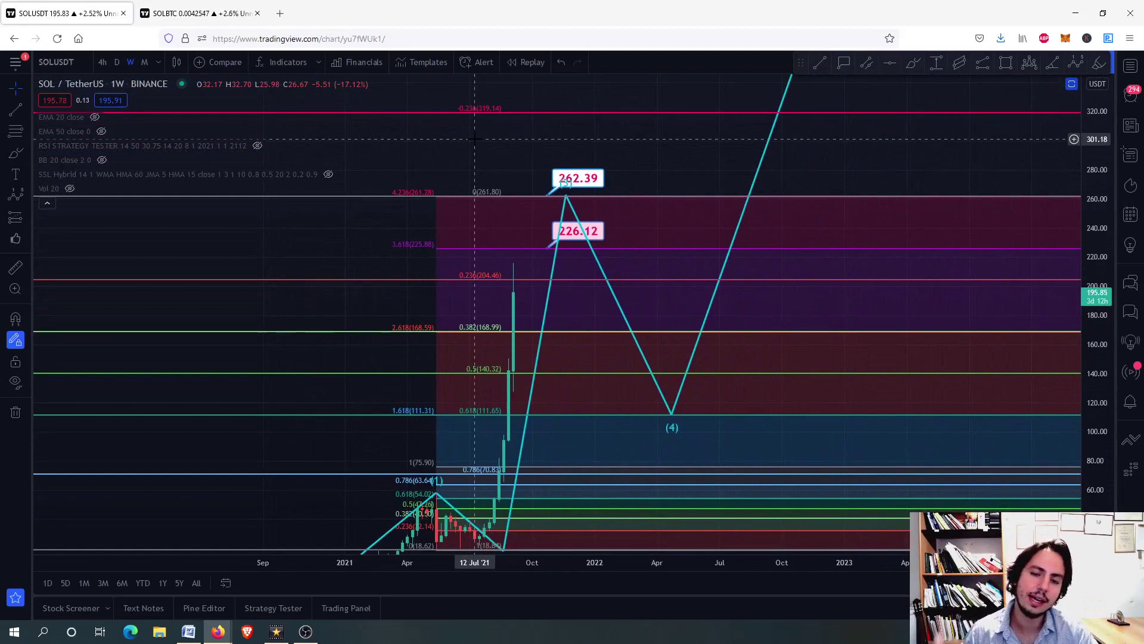
left_click_drag(655, 158, 596, 356)
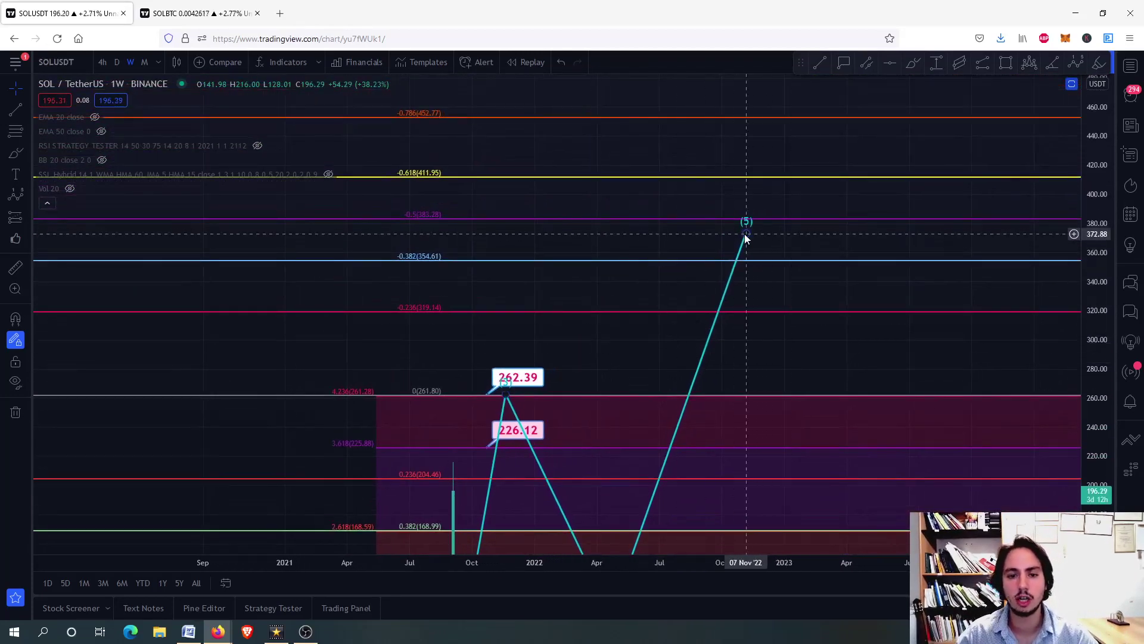
left_click_drag(746, 237, 779, 119)
right_click(817, 149)
left_click(808, 196)
left_click_drag(793, 165, 748, 283)
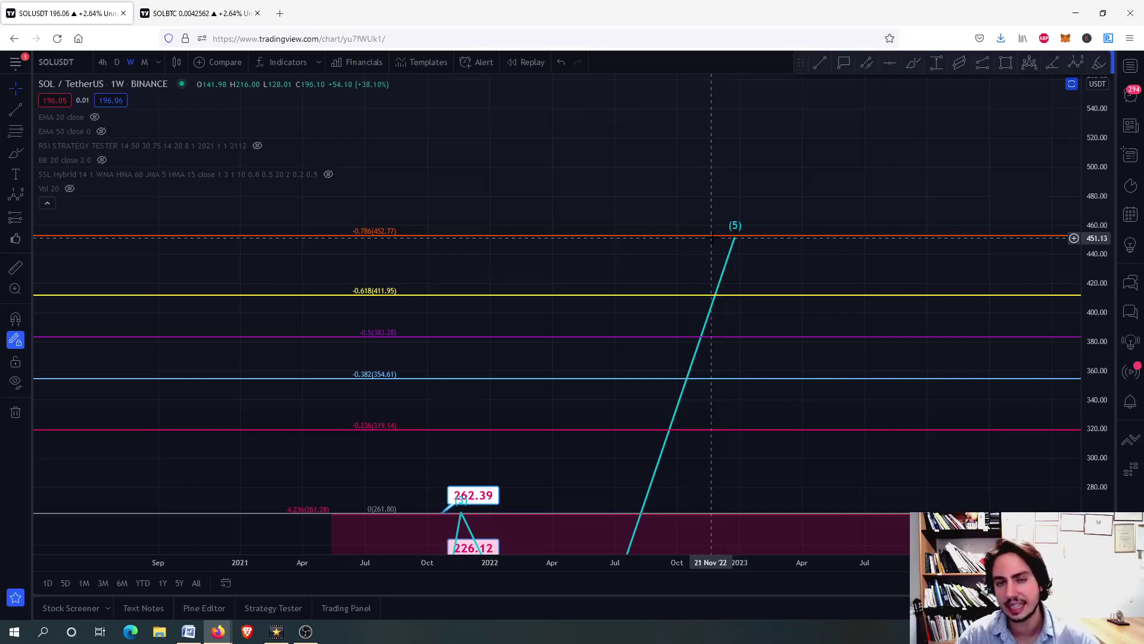
Step: Examine the wave (3) peak and wave (4) correction against the 226.12 and 262.39 price labels
left_click_drag(660, 262, 677, 100)
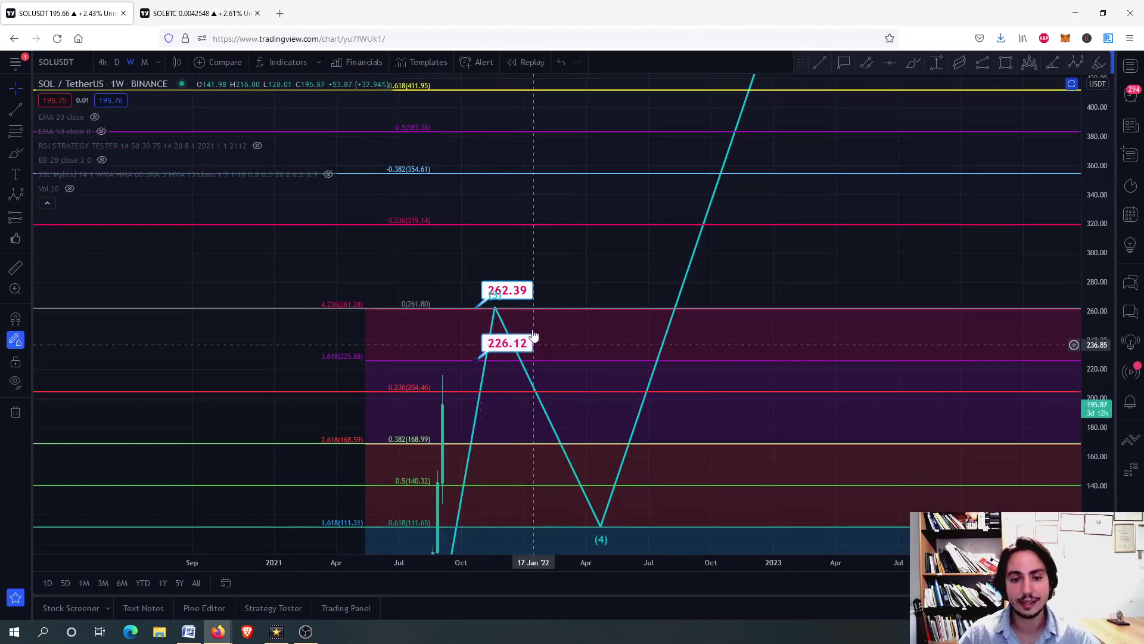
left_click_drag(497, 308, 517, 244)
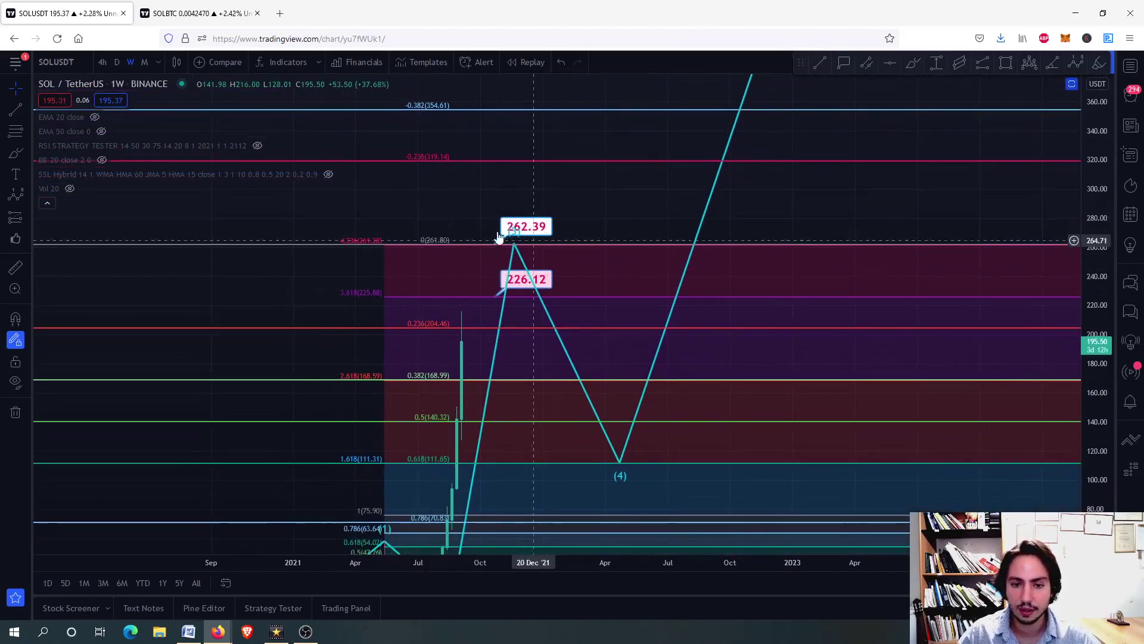